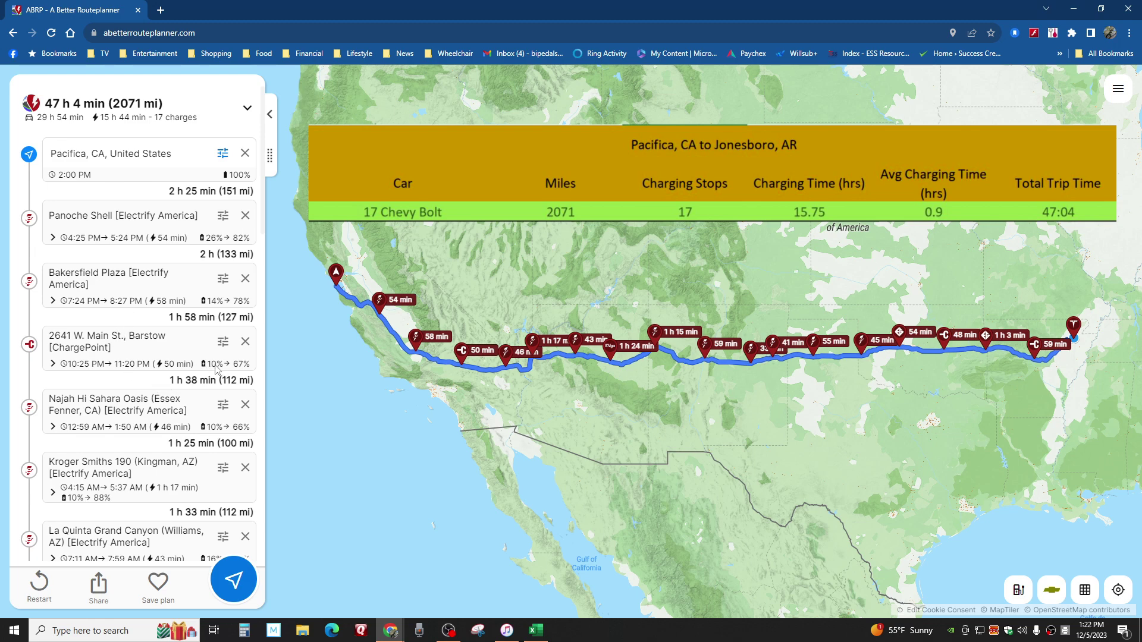
- Scroll down through the Chevy Bolt route's charging stops and back up
scroll(126, 276, "down", 2)
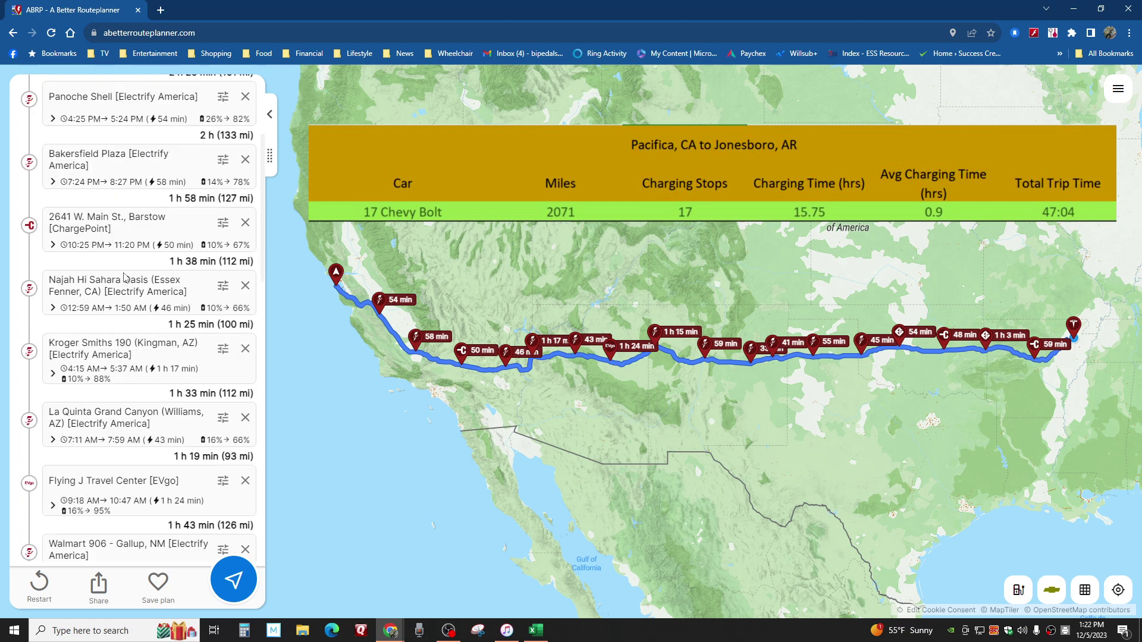
scroll(124, 277, "down", 4)
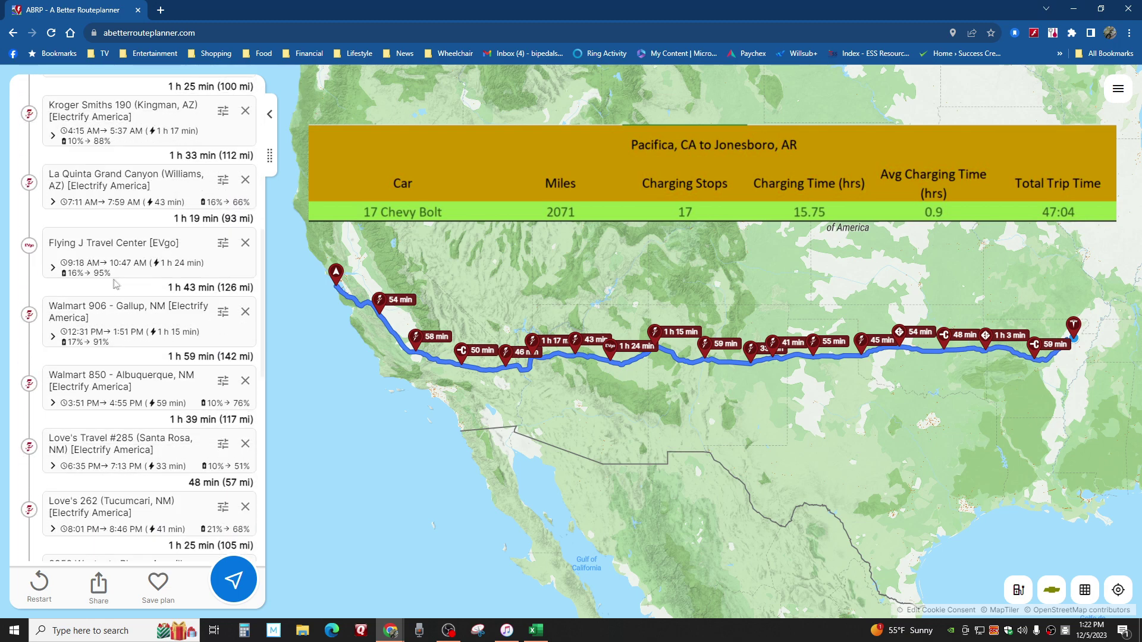
scroll(115, 284, "down", 2)
scroll(113, 284, "down", 2)
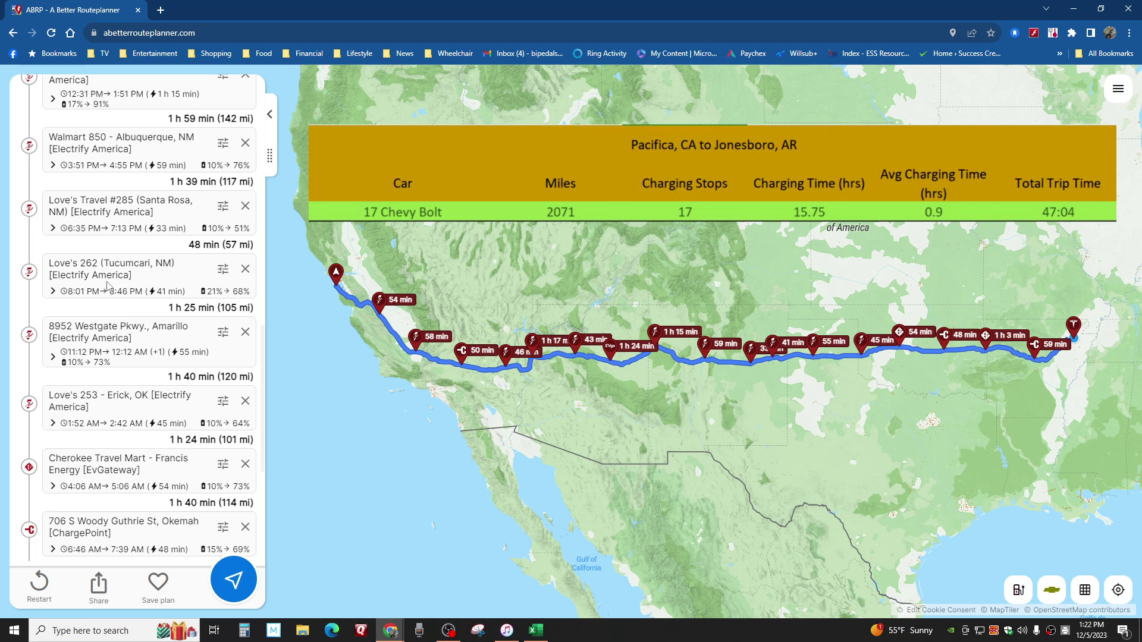
scroll(107, 286, "up", 10)
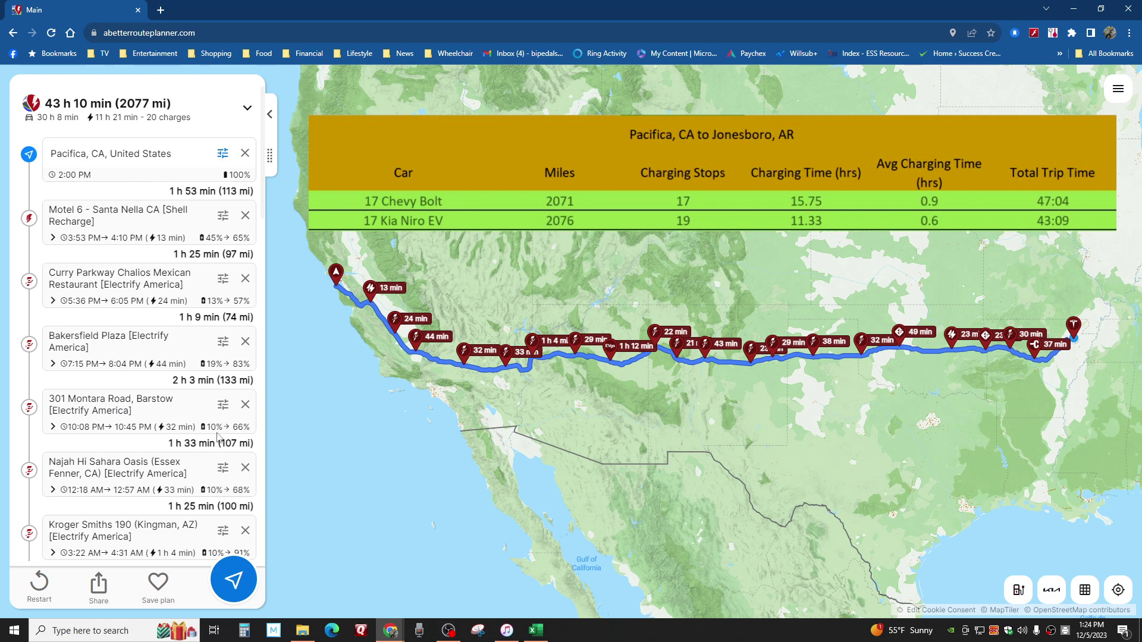
- Scroll down through the Kia Niro EV route's stop list and back up
scroll(139, 419, "down", 2)
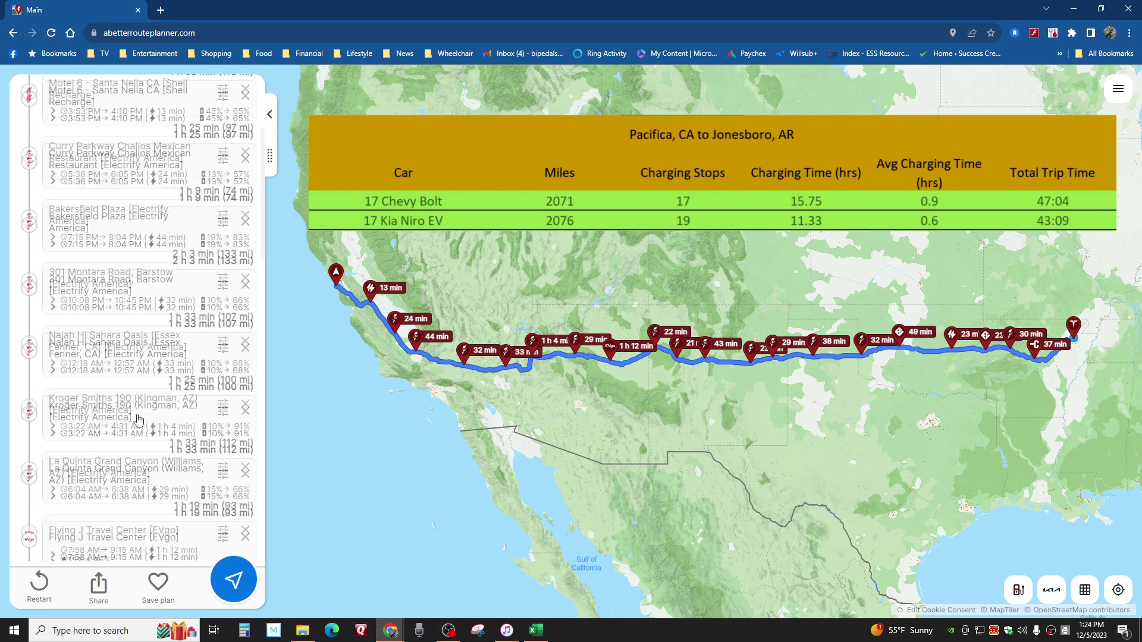
scroll(138, 419, "down", 2)
scroll(138, 419, "up", 5)
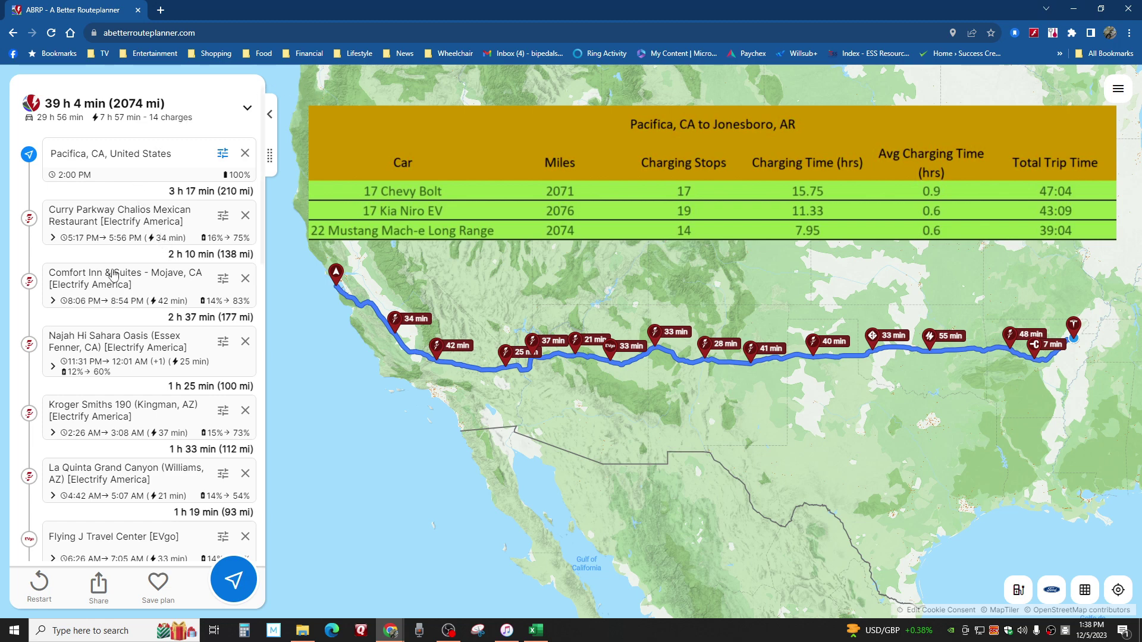
- Scroll through the Mustang Mach-e route's charging stops and return to the top
scroll(113, 276, "down", 3)
scroll(113, 275, "down", 6)
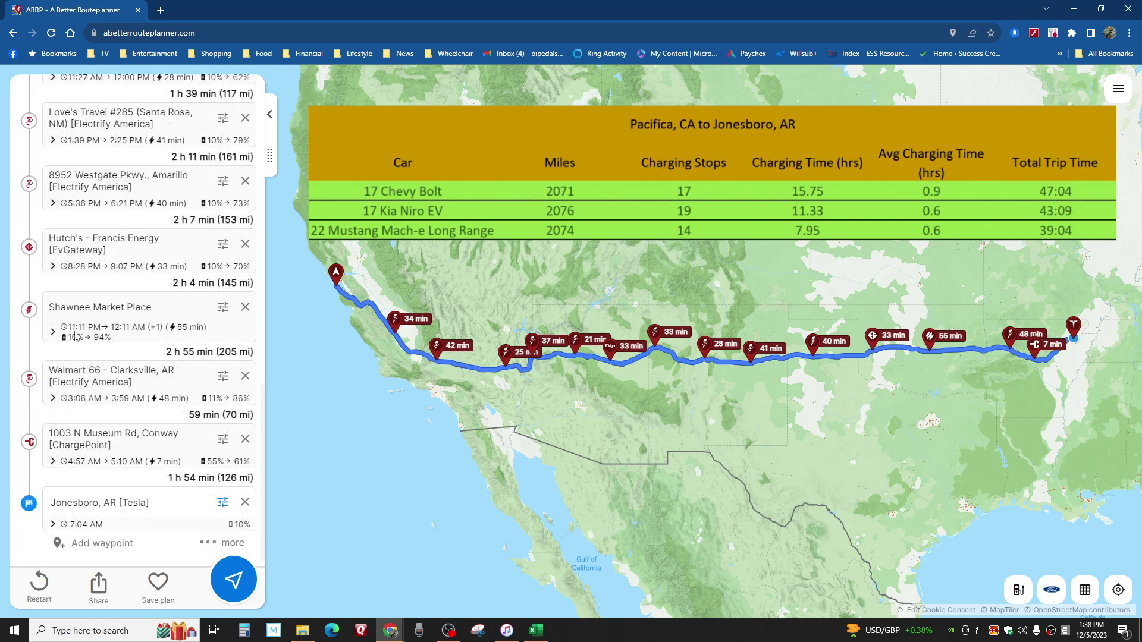
scroll(86, 340, "up", 10)
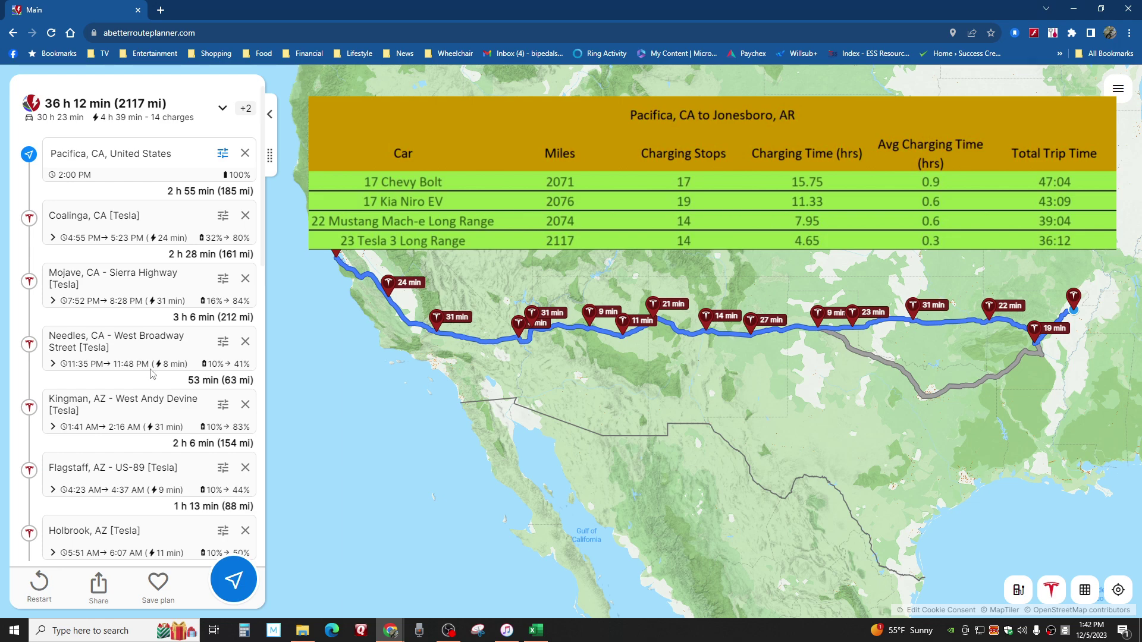
- Scroll down the Tesla Model 3 route's 14-stop list in the left panel and back up
scroll(134, 383, "down", 5)
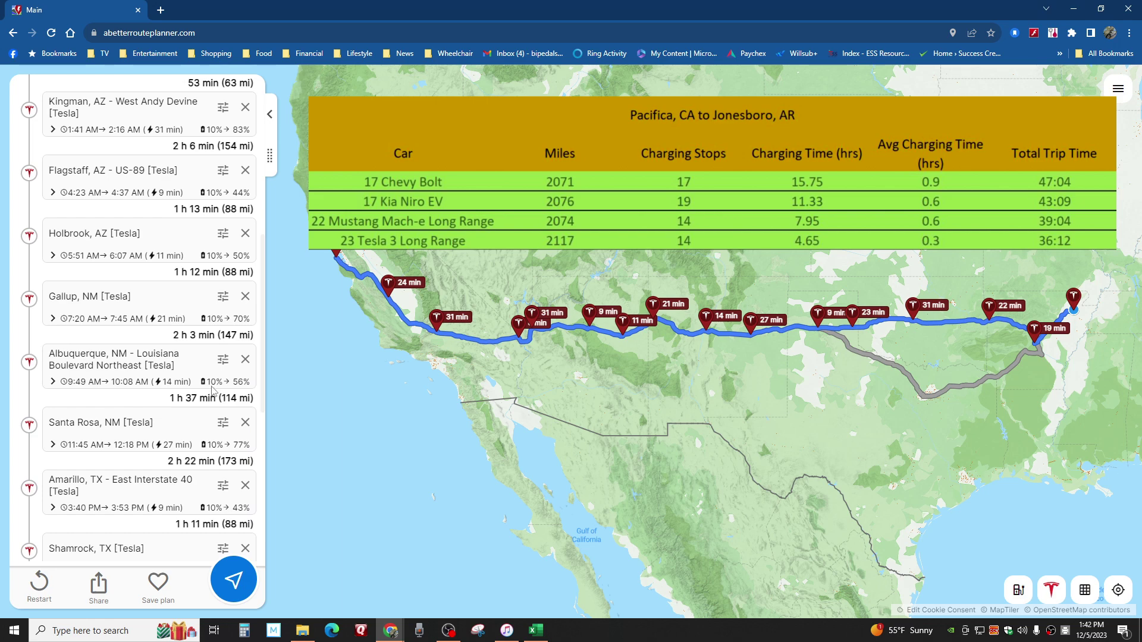
scroll(117, 379, "down", 4)
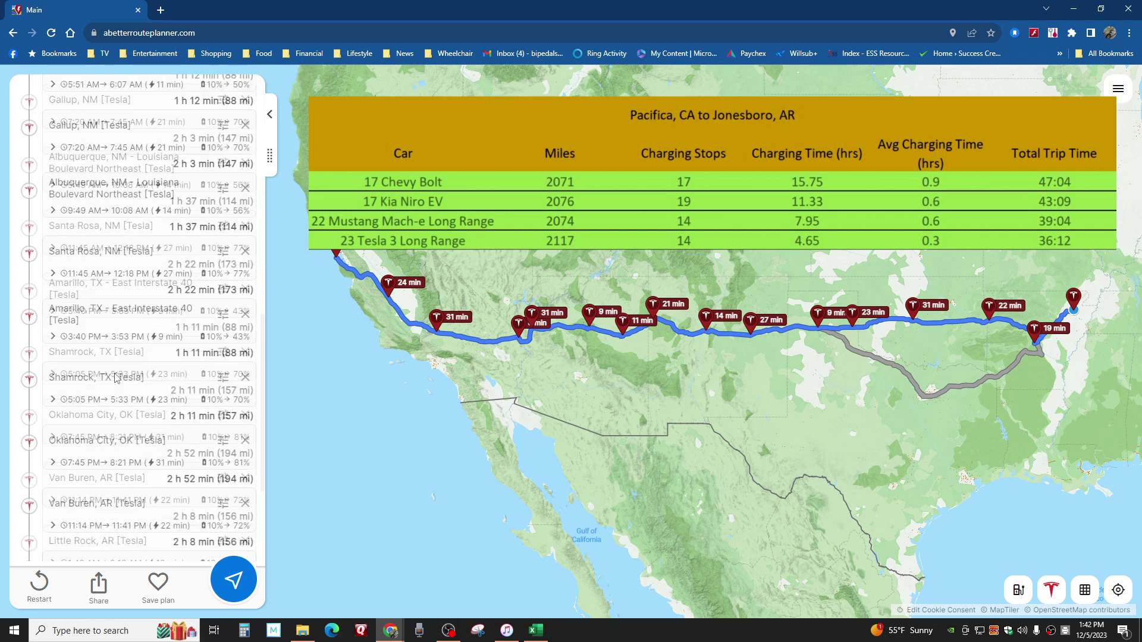
scroll(117, 378, "down", 2)
scroll(116, 376, "up", 2)
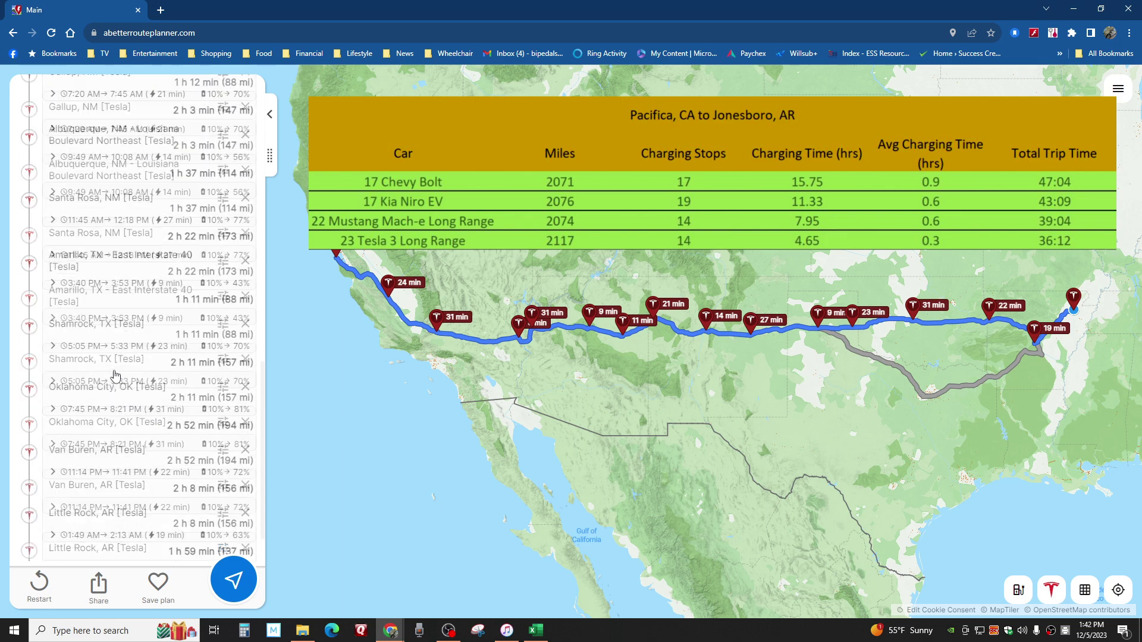
scroll(115, 375, "up", 5)
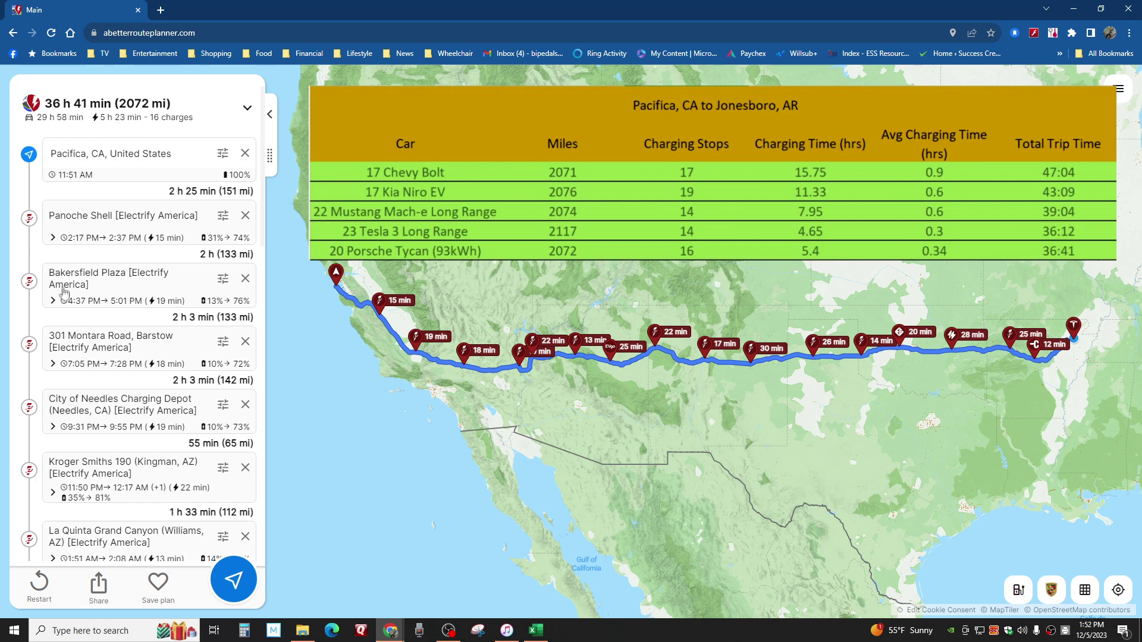
- Scroll through the Porsche Taycan route's 16 charging stops and back up
scroll(93, 275, "down", 1)
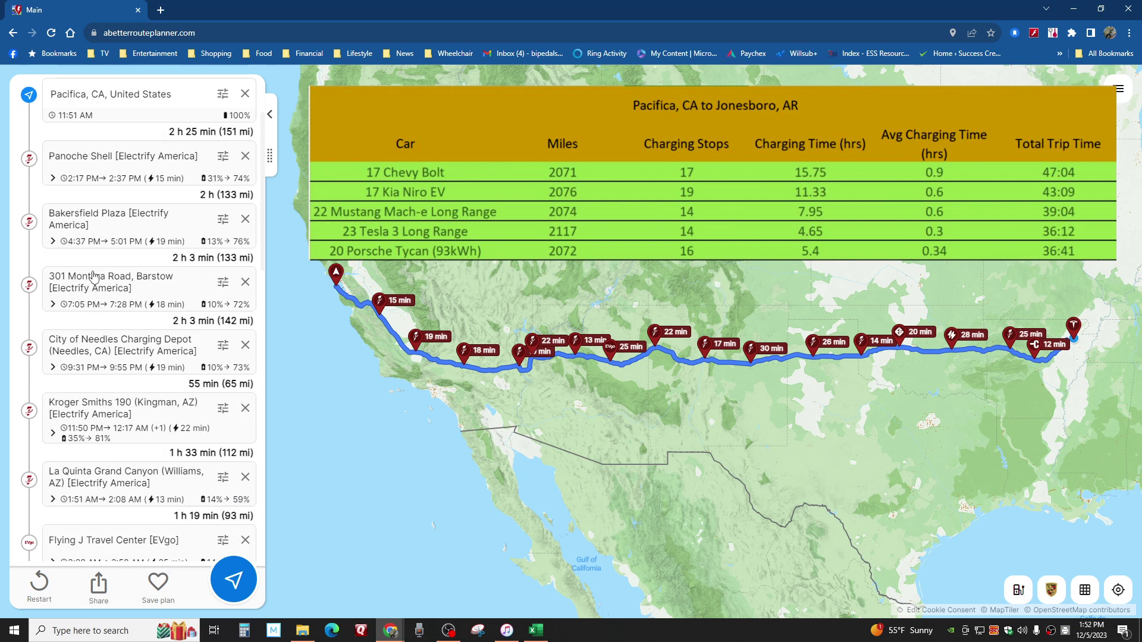
scroll(94, 275, "down", 2)
scroll(93, 275, "down", 2)
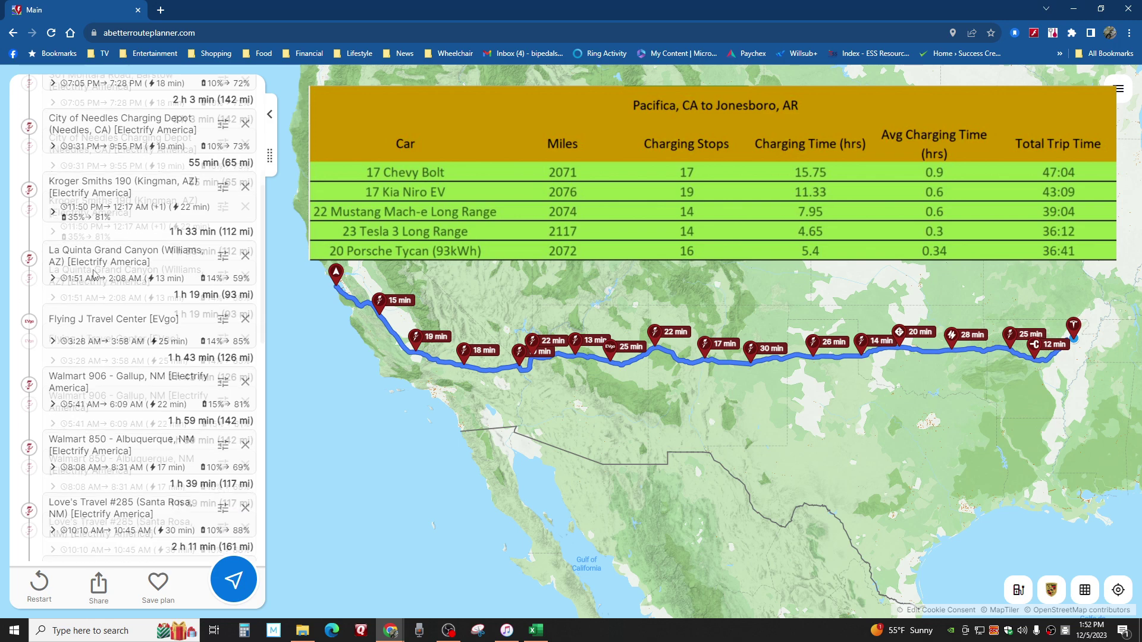
scroll(94, 275, "down", 2)
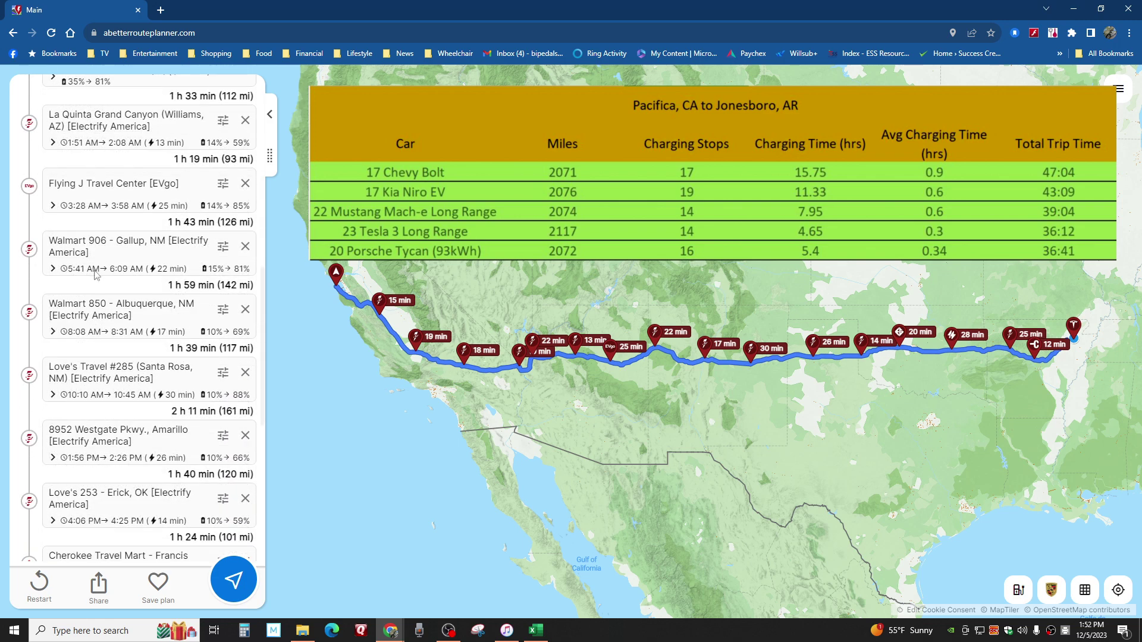
scroll(95, 275, "down", 2)
scroll(93, 275, "down", 3)
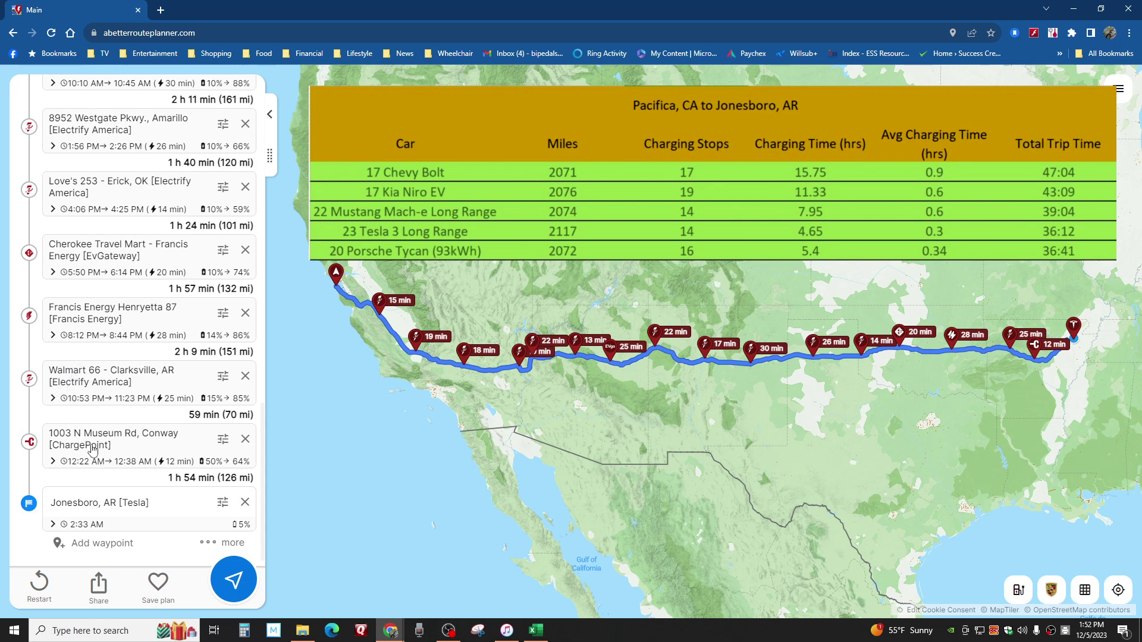
scroll(92, 450, "up", 8)
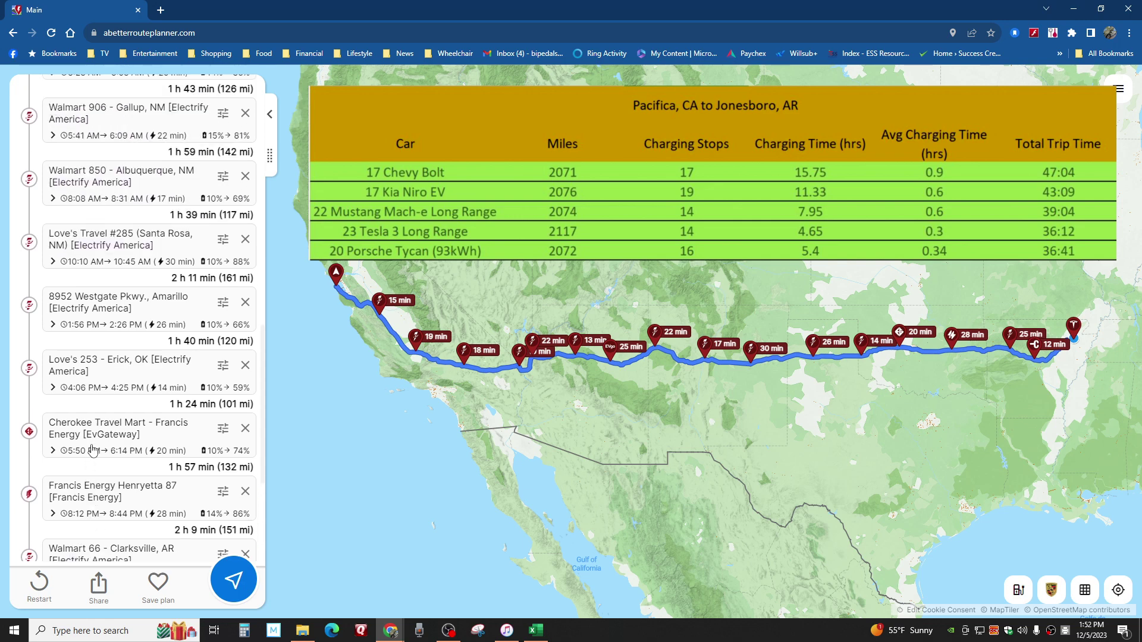
scroll(96, 434, "up", 5)
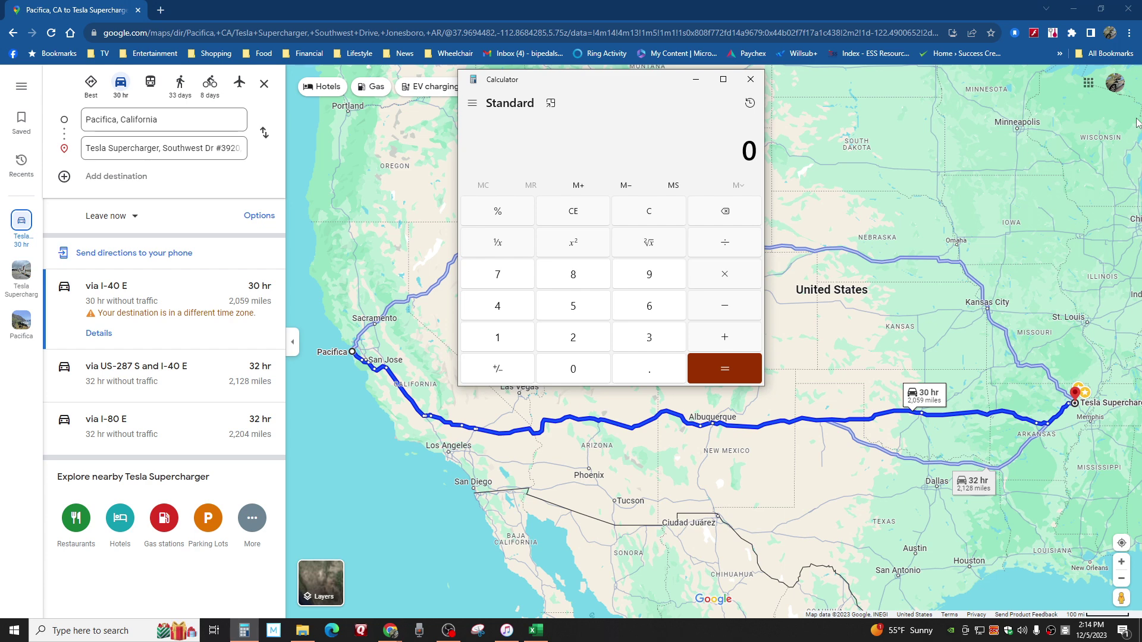
- Divide 2059 miles by 250 to get 8.236
type("2059")
key("slash")
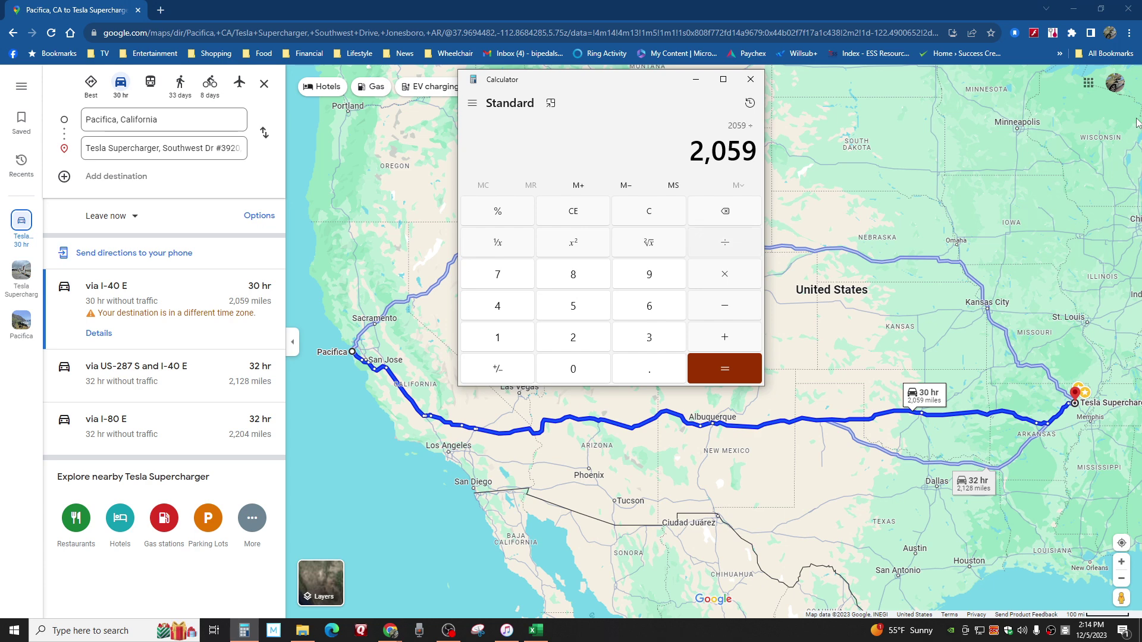
type("250")
key("Return")
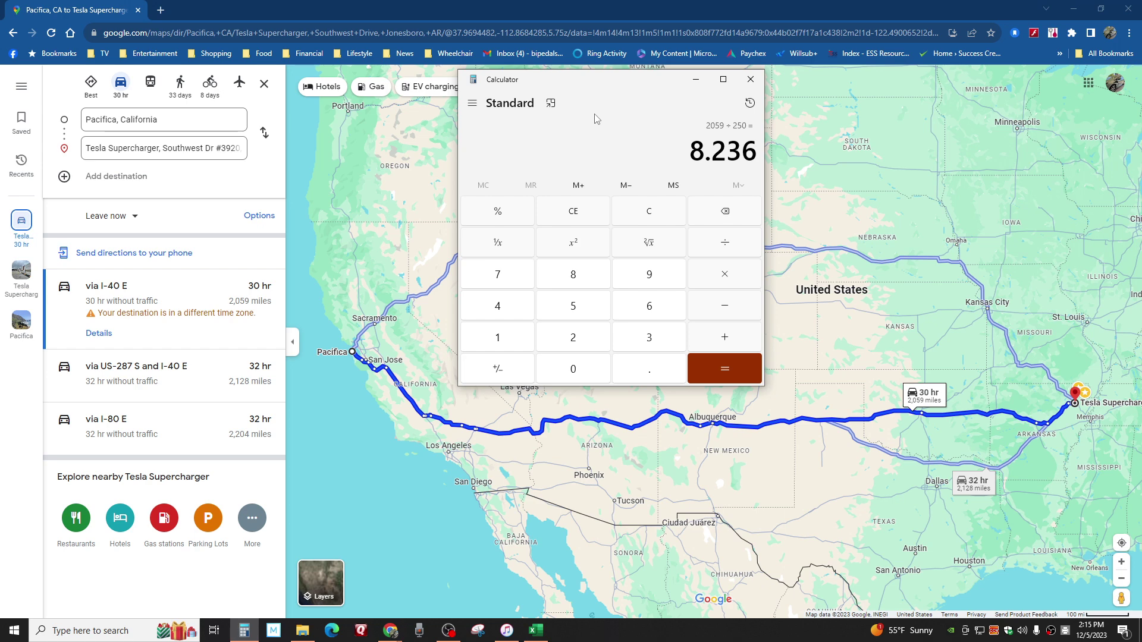
- Clear the result and compute 8 × 5 = 40
left_click(654, 226)
type("8*5")
key("Return")
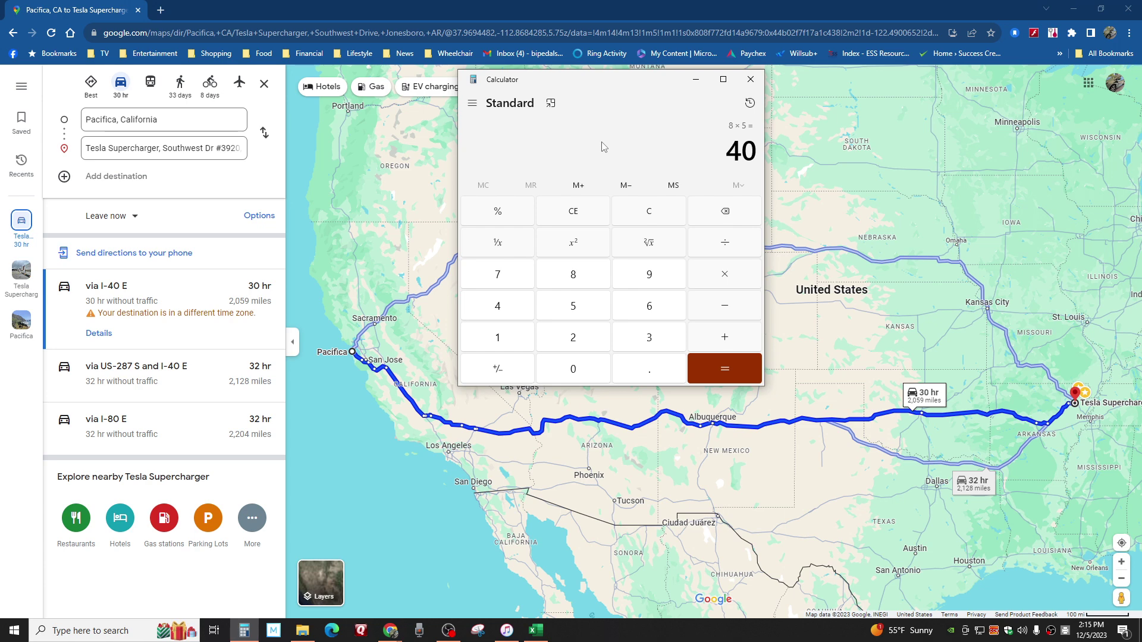
- Clear the previous result and compute 8 × 15 = 120
left_click(649, 213)
type("8*15")
key("Return")
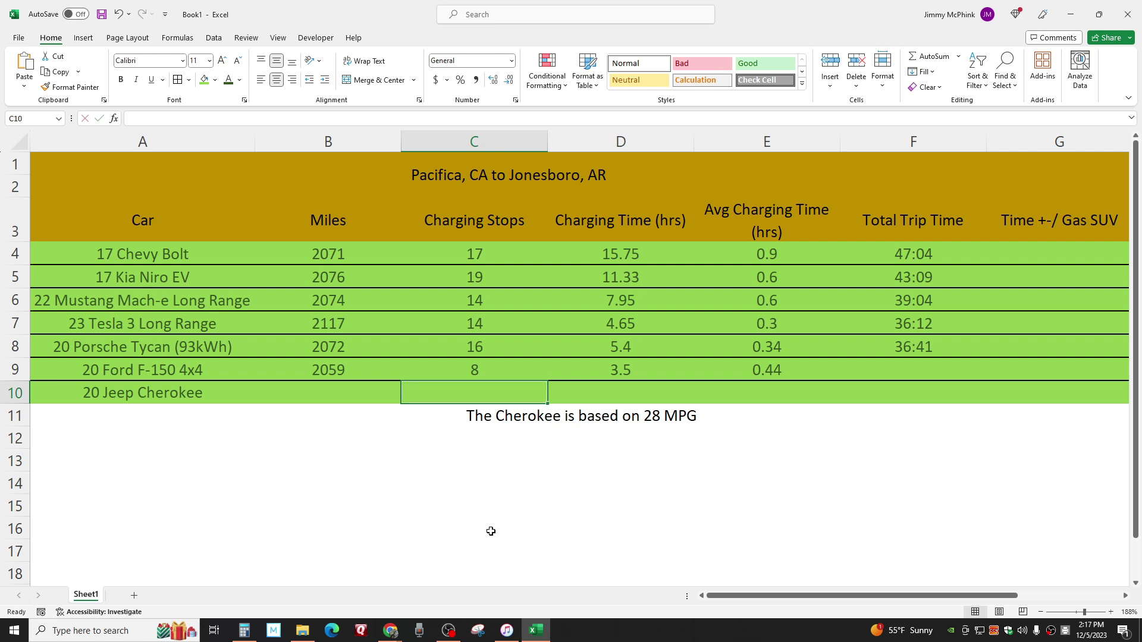
- Enter 8 charging stops and 3.5 hours charging time for the Jeep Cherokee
type("8")
key("Tab")
type("3.5")
key("Return")
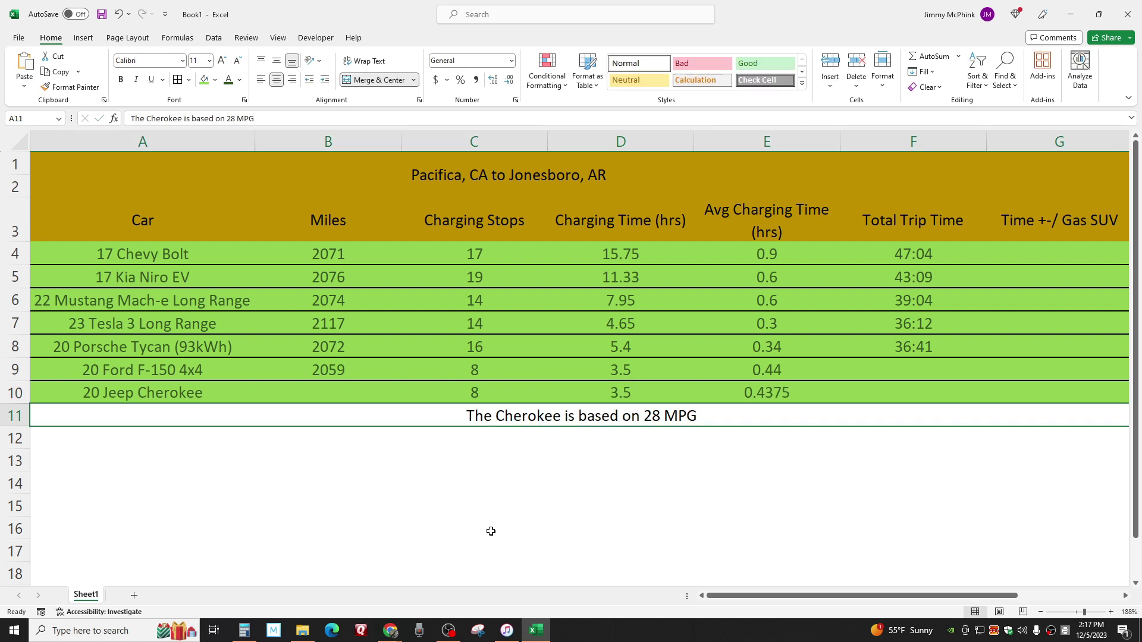
- Round the Cherokee's average charging time to 0.44 using Decrease Decimal twice
left_click(775, 397)
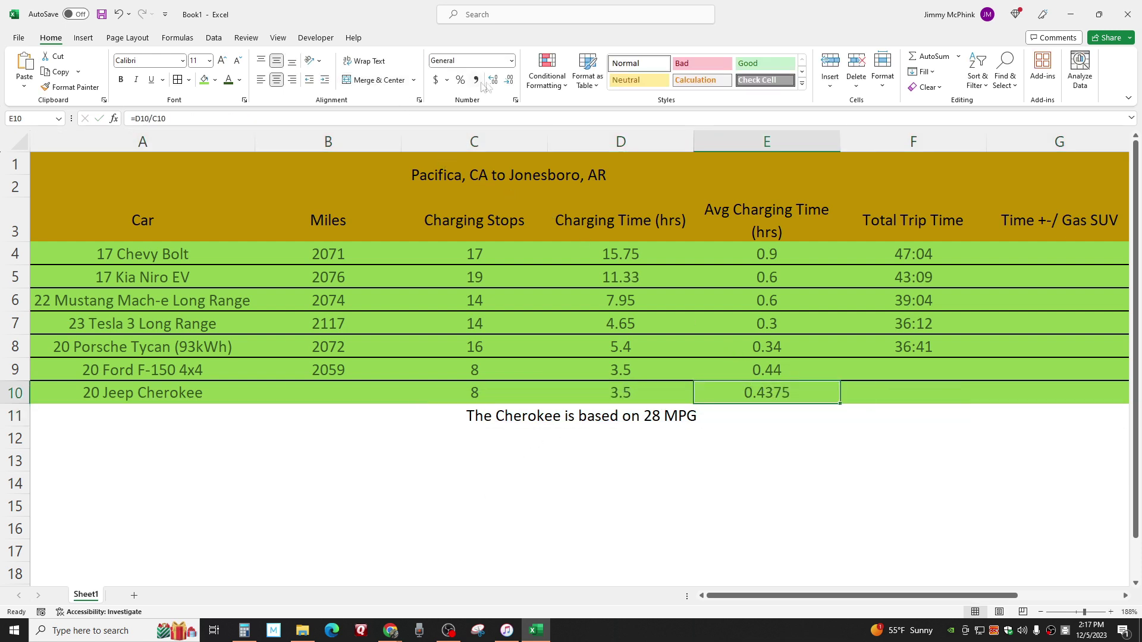
left_click(510, 80)
left_click(510, 80)
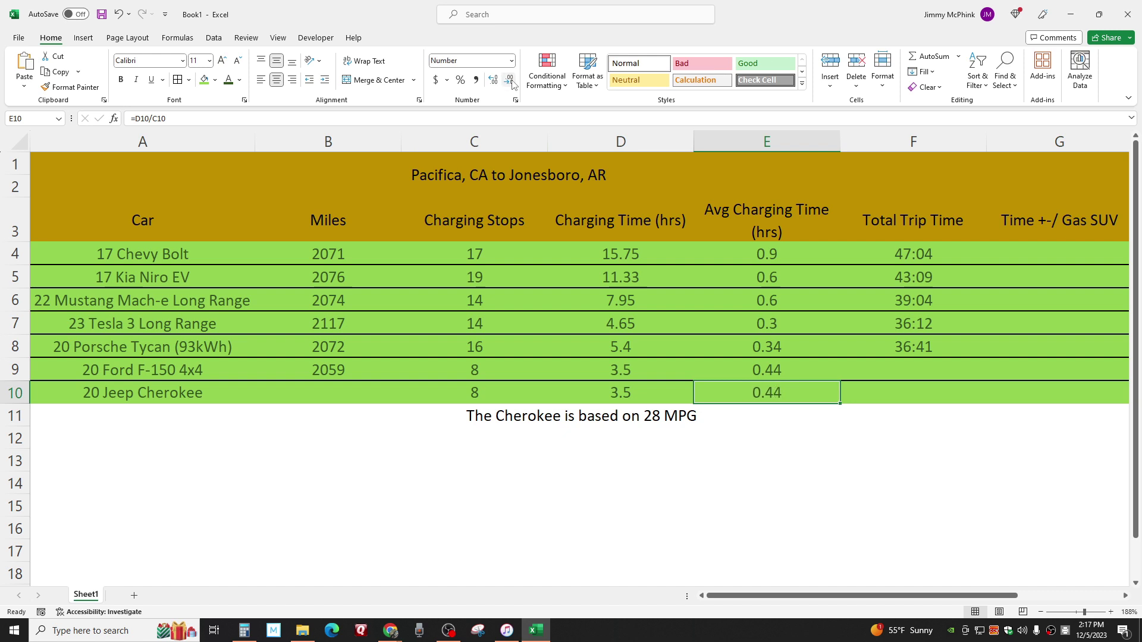
left_click(610, 531)
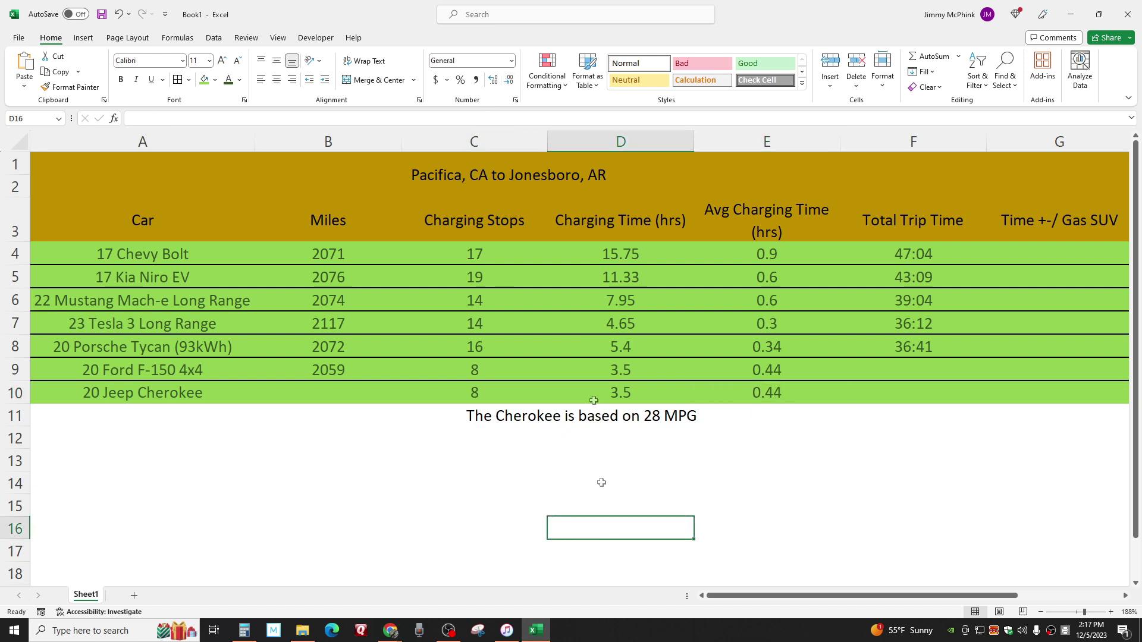
left_click(538, 170)
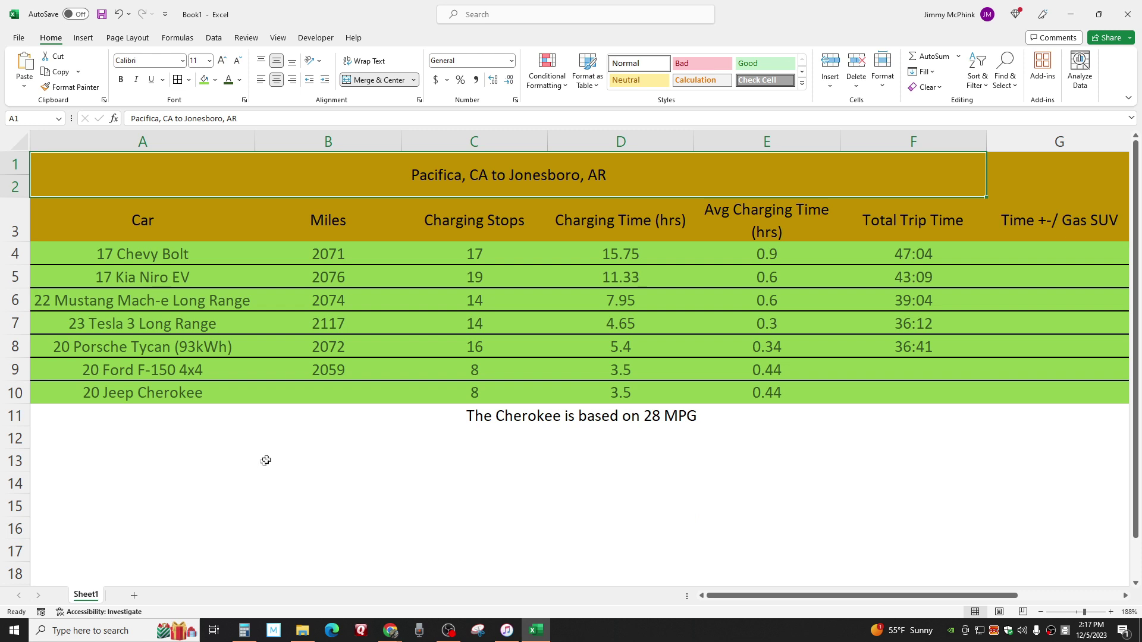
- Enter 2059 as the Cherokee's miles in B10, then return to the Google Maps route
left_click(328, 401)
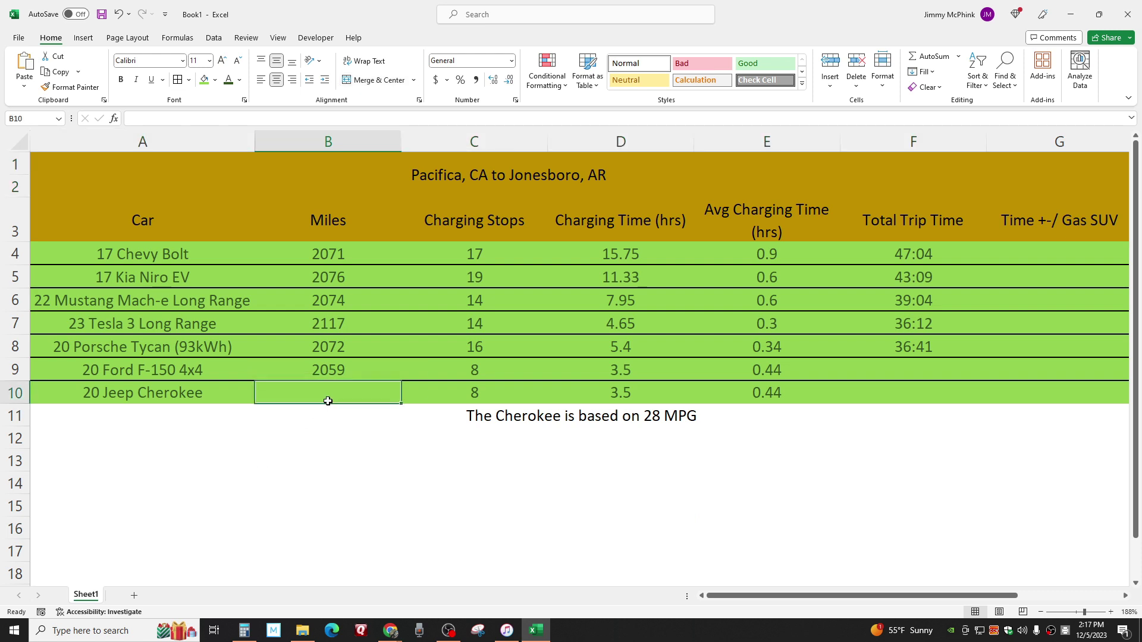
type("2059")
key("Return")
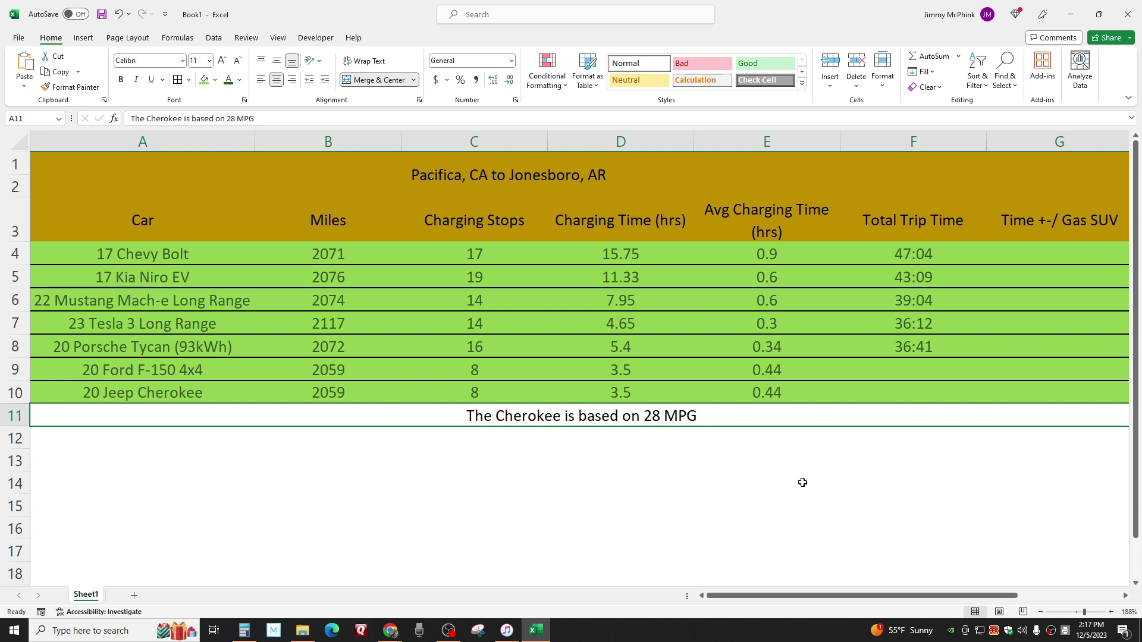
left_click(390, 630)
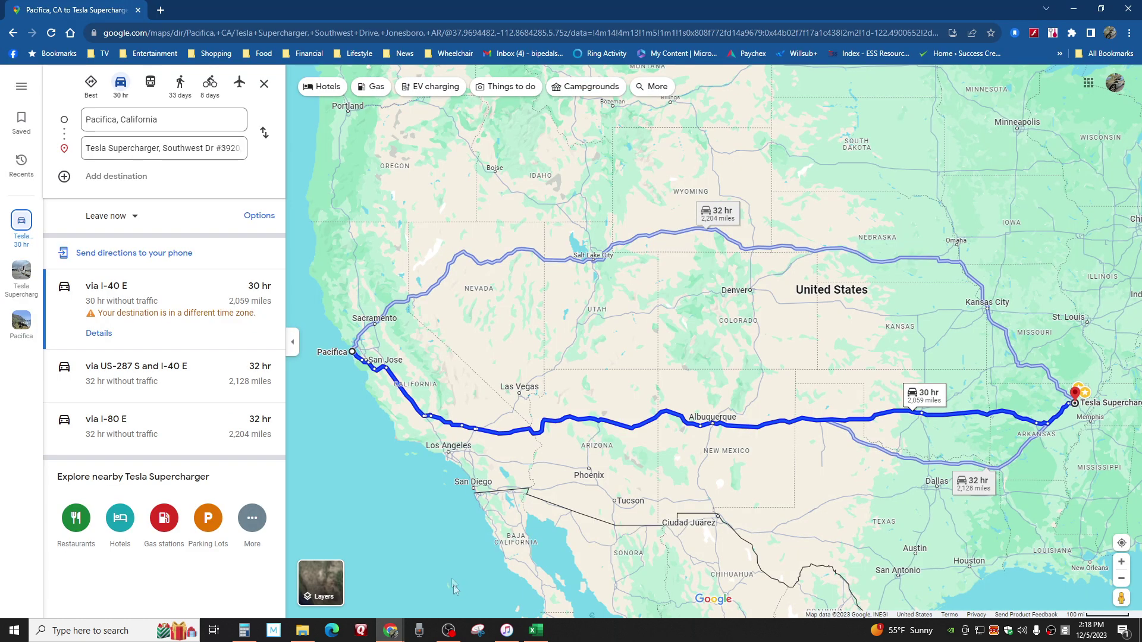
left_click(257, 287)
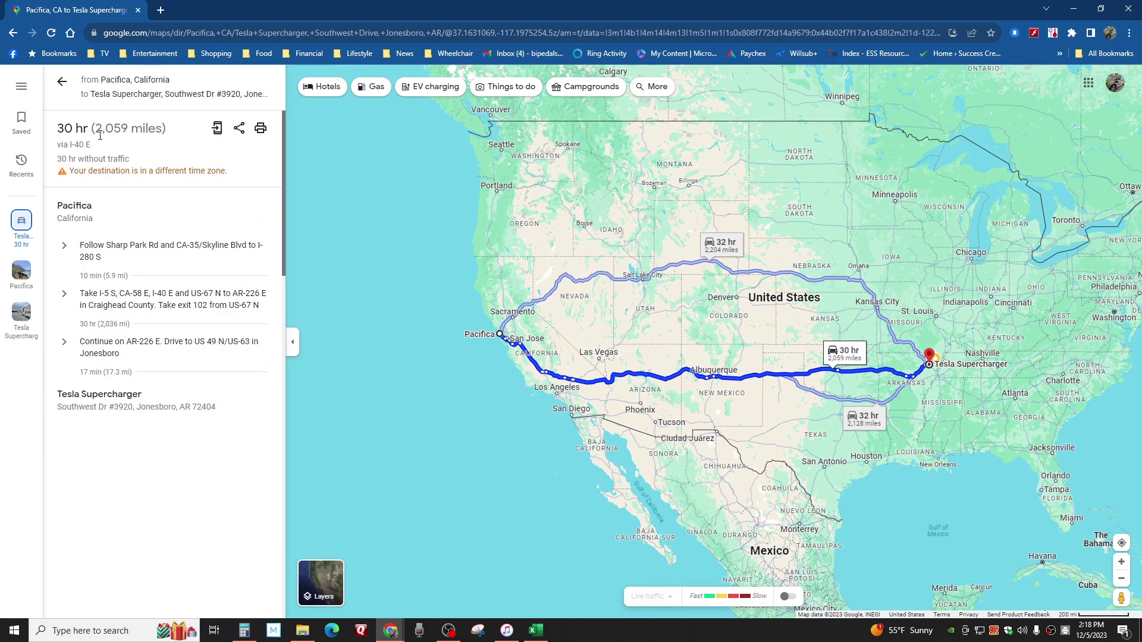
left_click(536, 631)
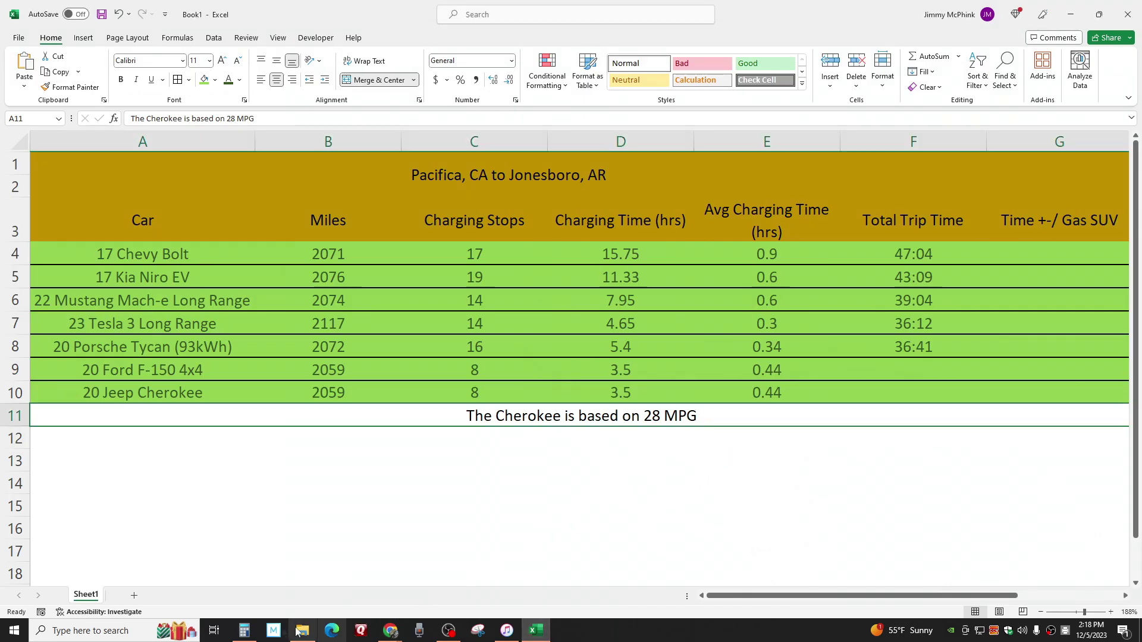
- Clear Calculator's previous result, move its window aside, and return to the sheet
left_click(243, 632)
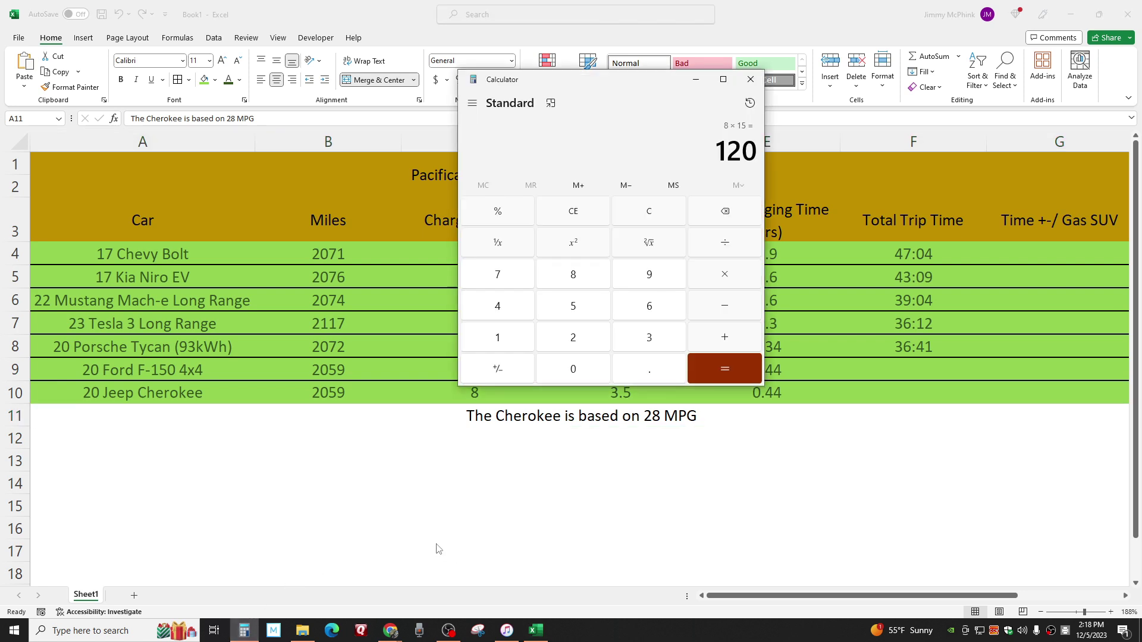
left_click(651, 214)
left_click_drag(629, 94, 431, 57)
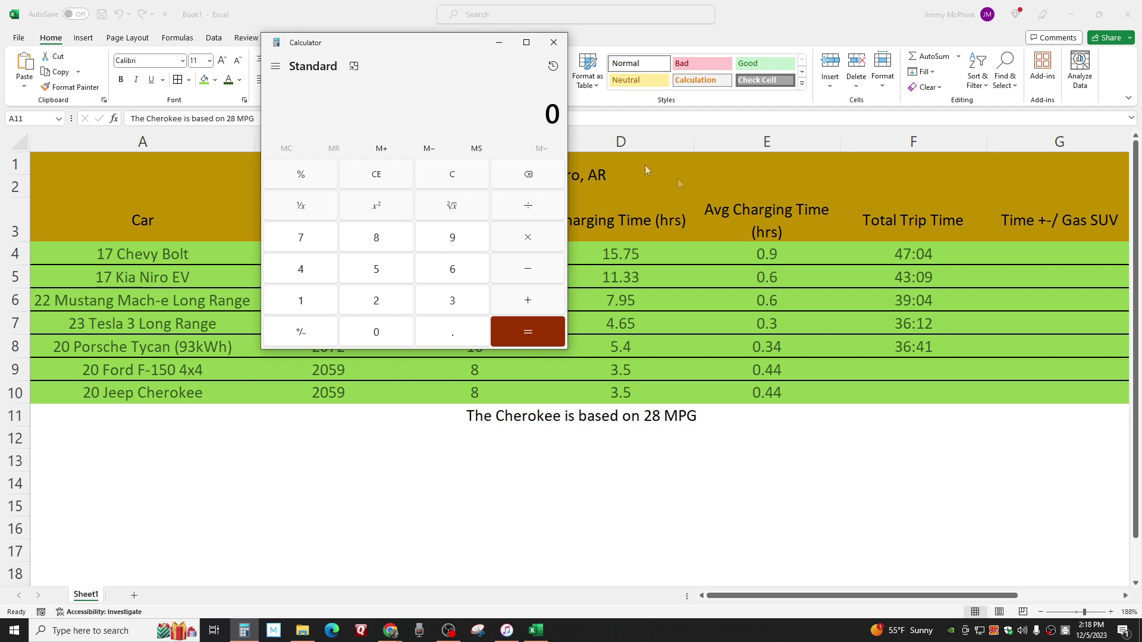
key("alt+Tab")
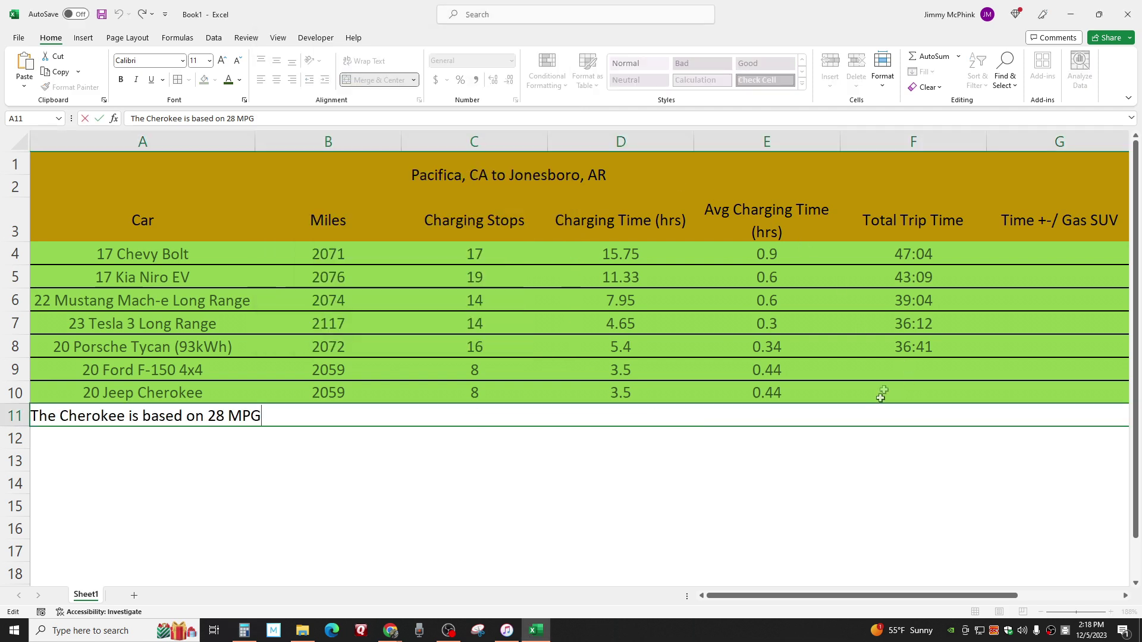
- Enter 33:30 as the F-150's total trip time in F9
left_click(893, 364)
type("33")
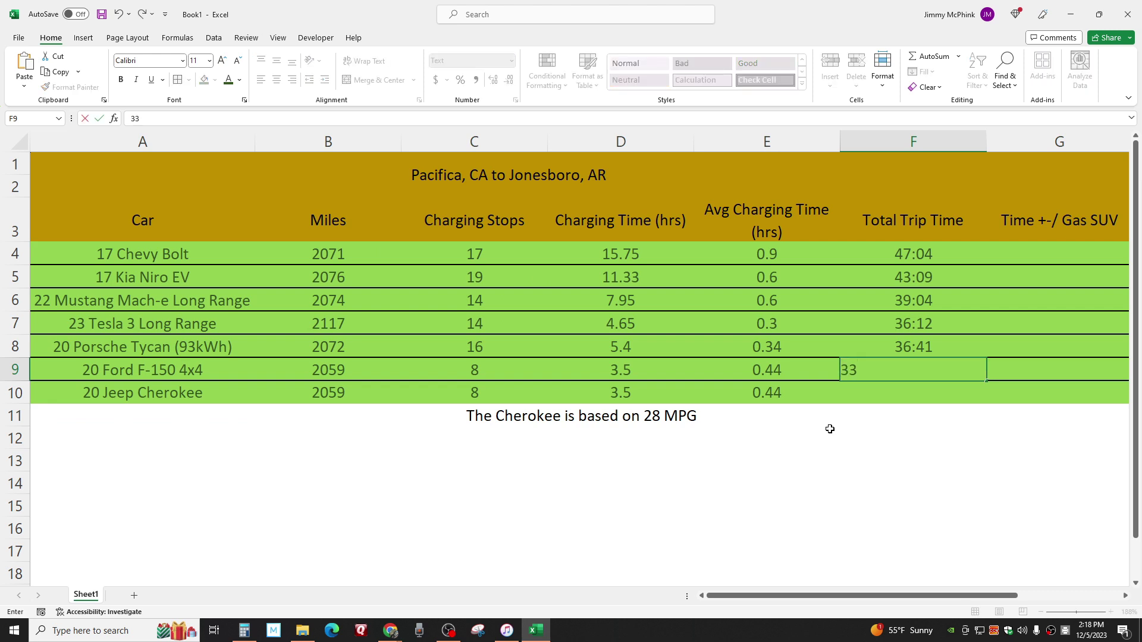
type(":30")
key("Return")
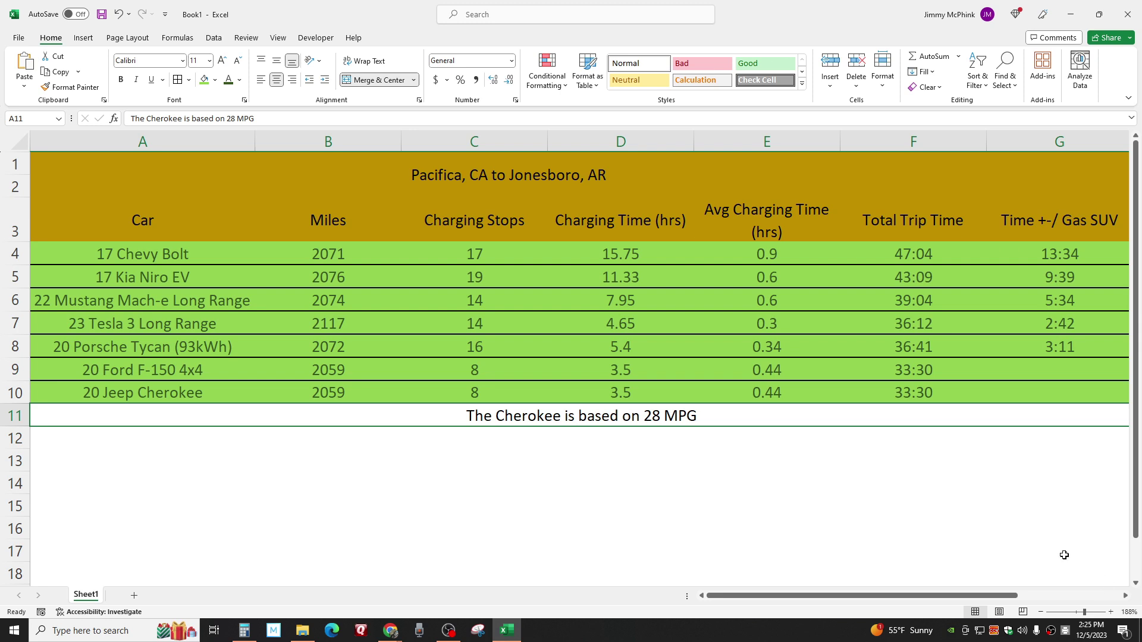
left_click(1055, 254)
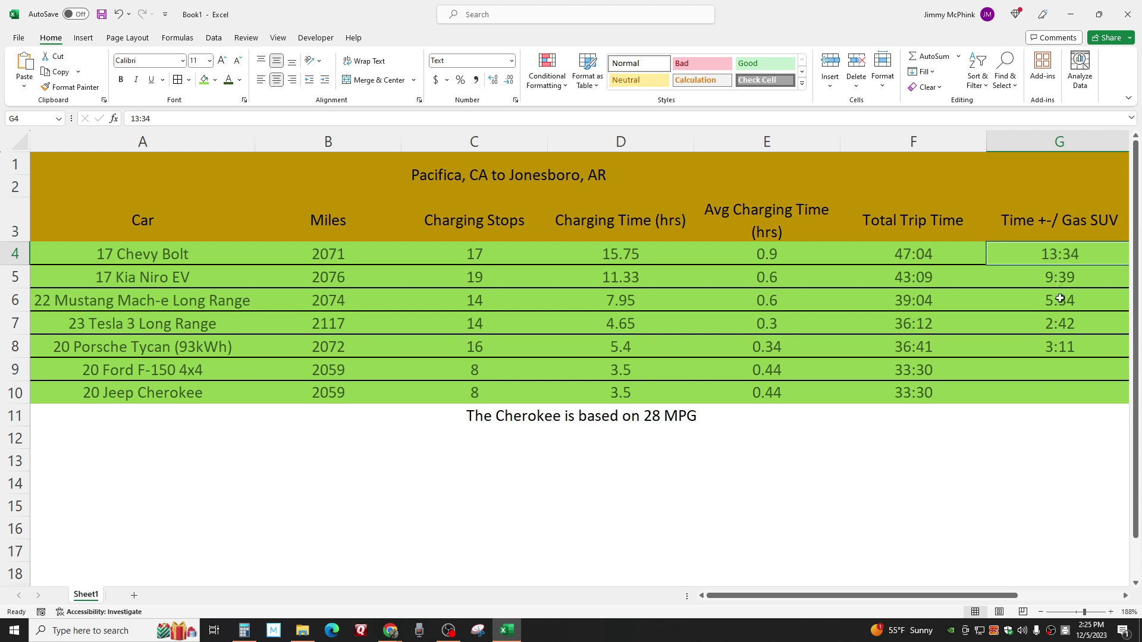
left_click(906, 370)
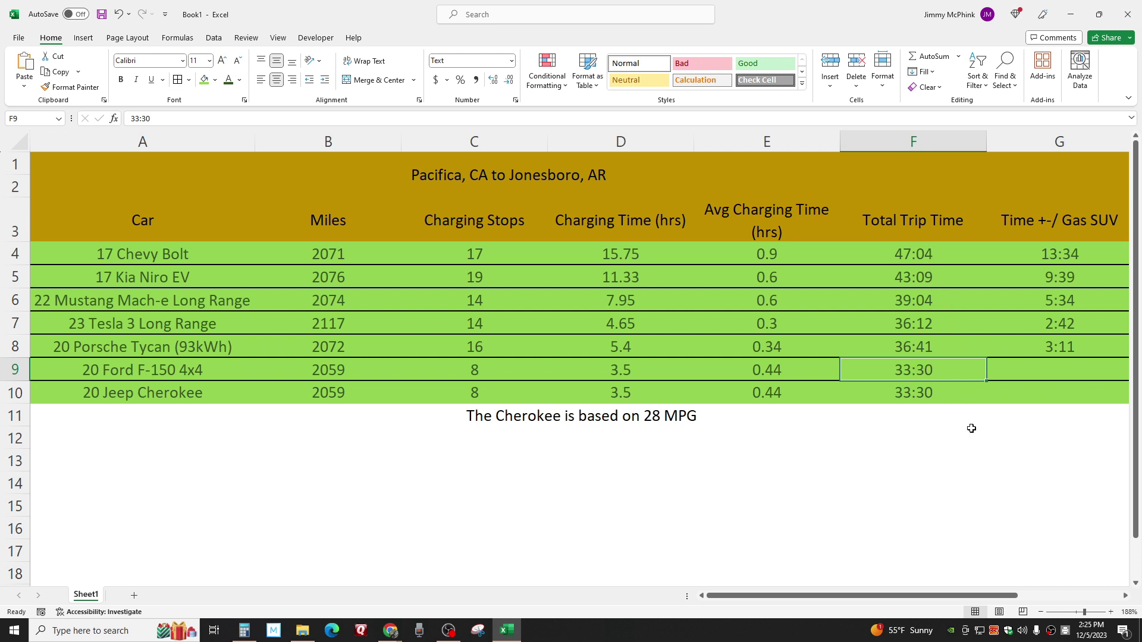
left_click(1045, 279)
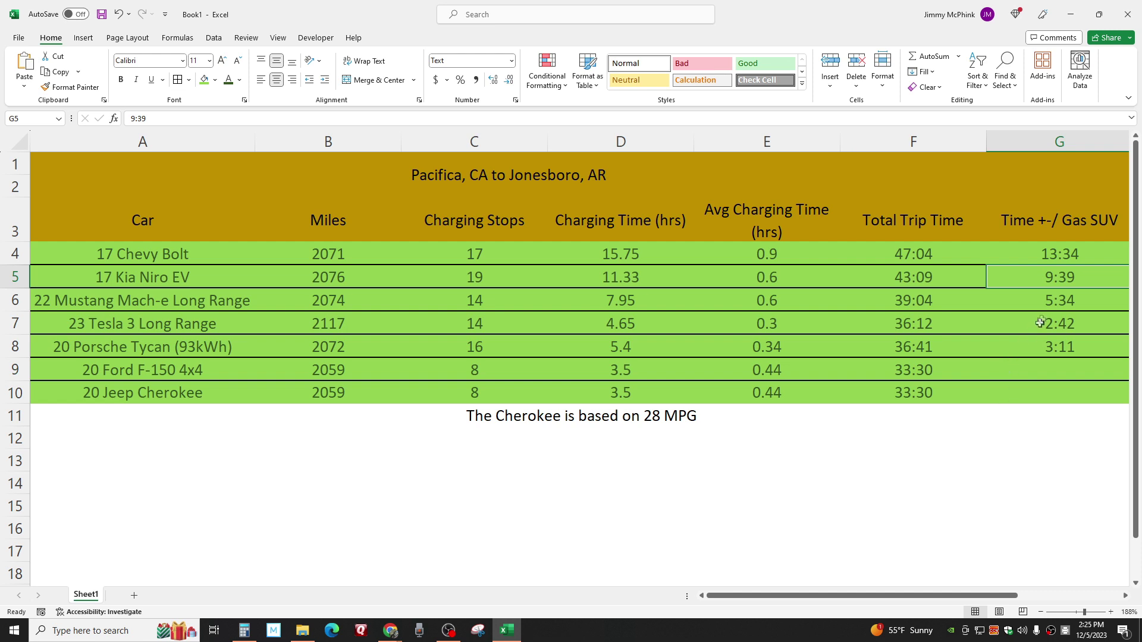
left_click(1058, 295)
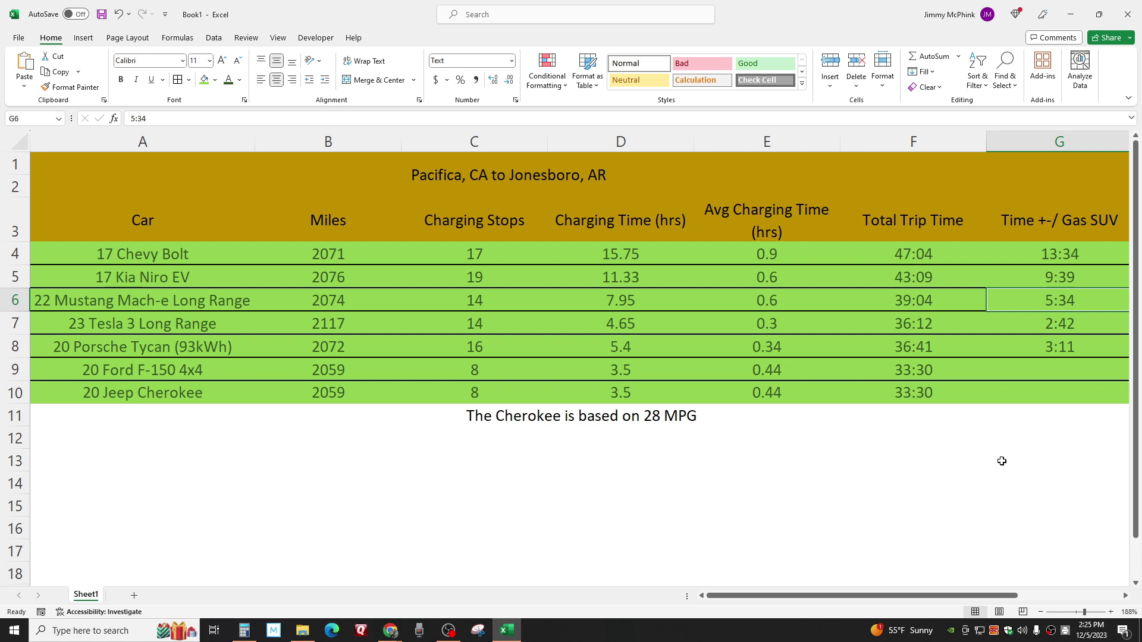
left_click(1063, 333)
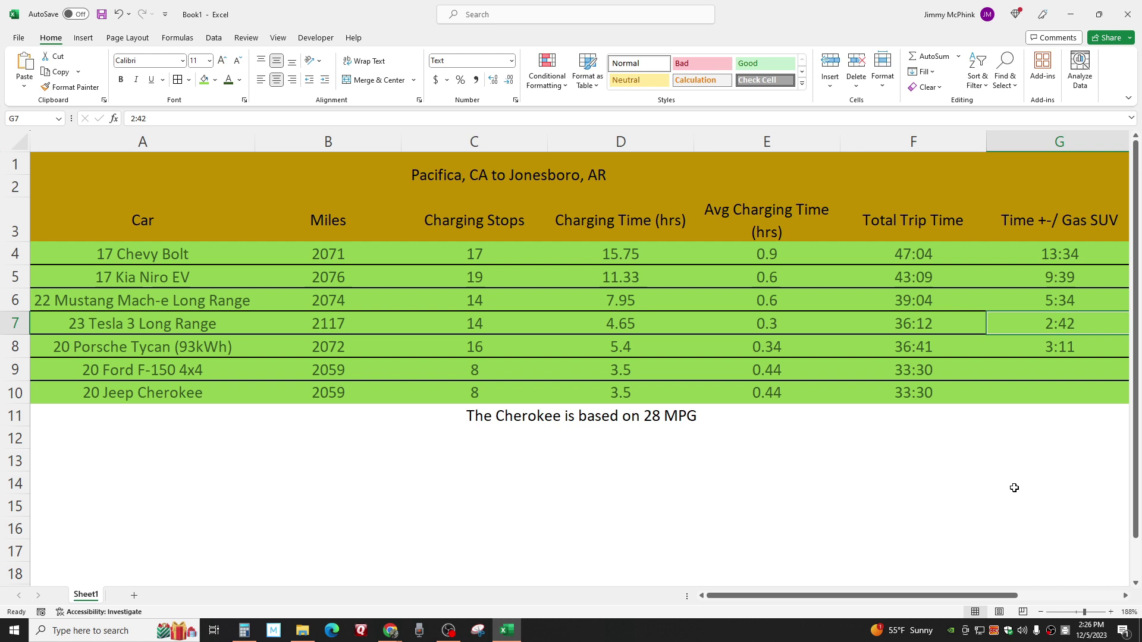
left_click(1040, 346)
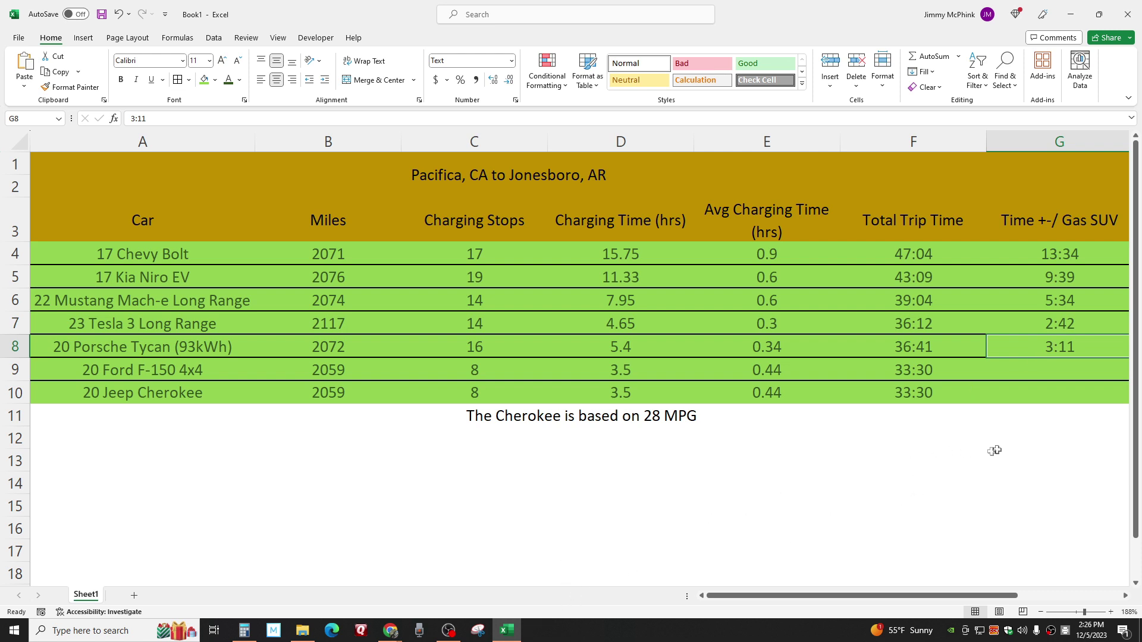
left_click(1046, 389)
left_click(1057, 365)
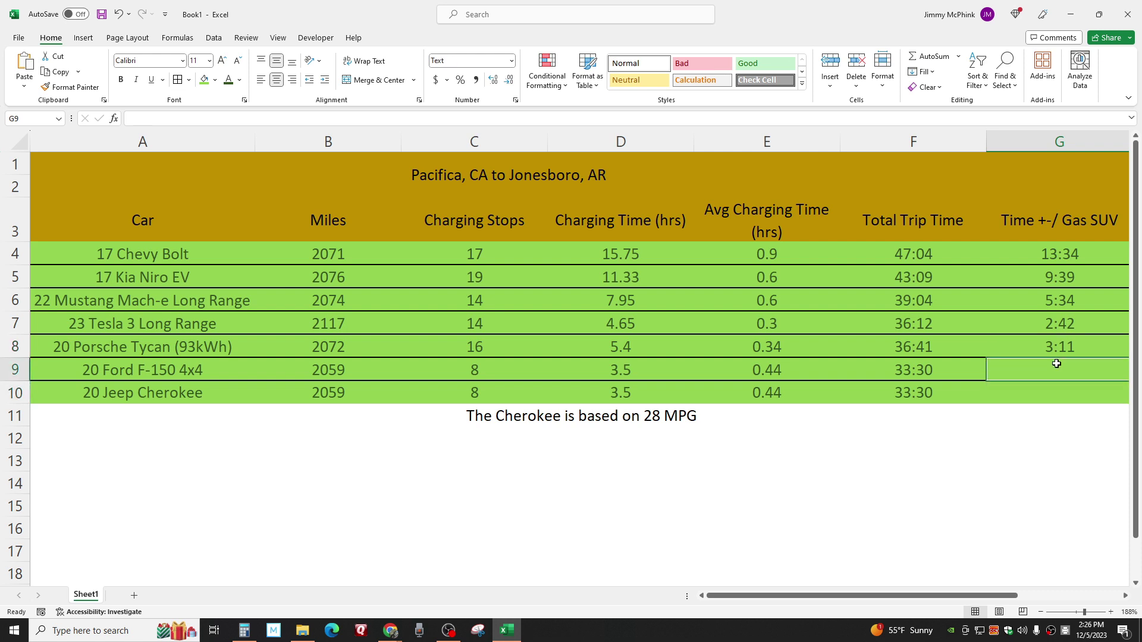
left_click(1058, 346)
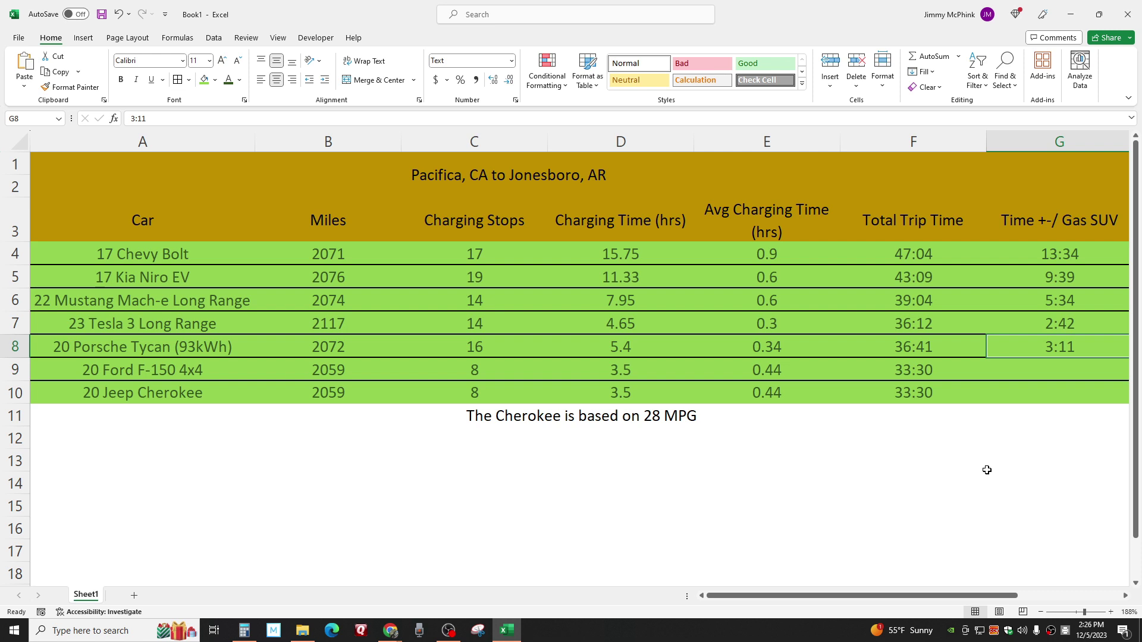
left_click(135, 348)
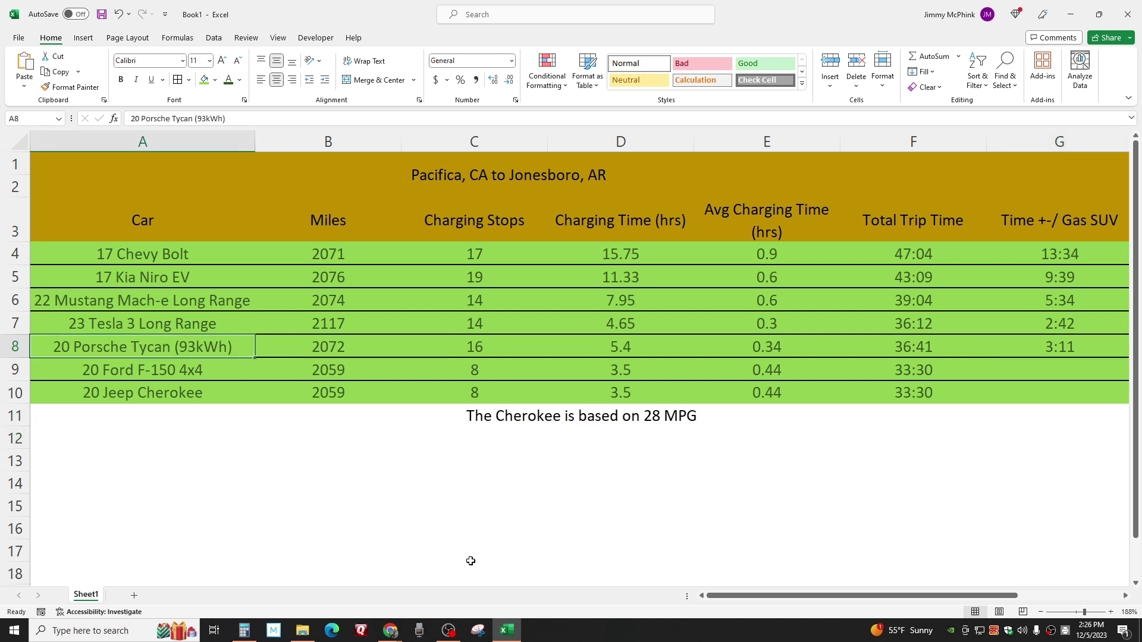
left_click(1046, 342)
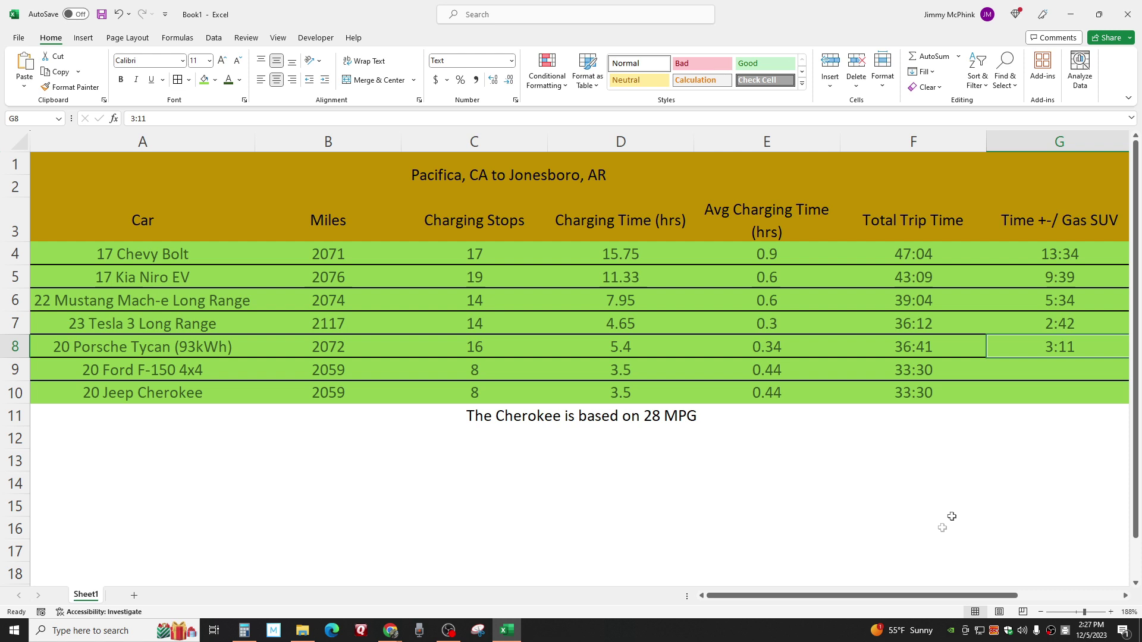
left_click(105, 354)
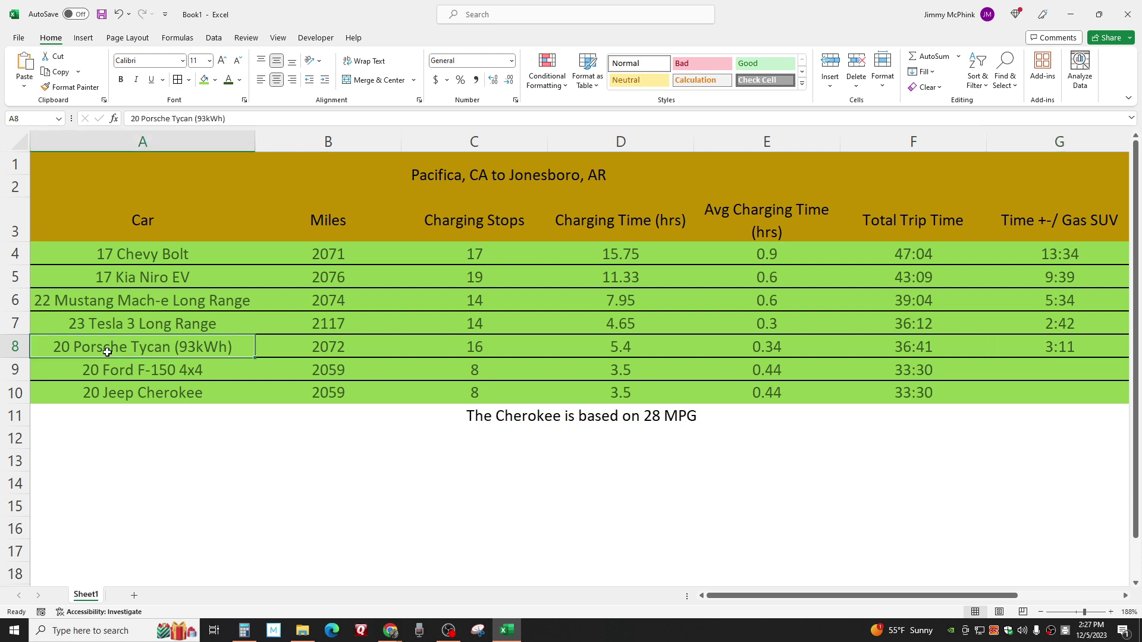